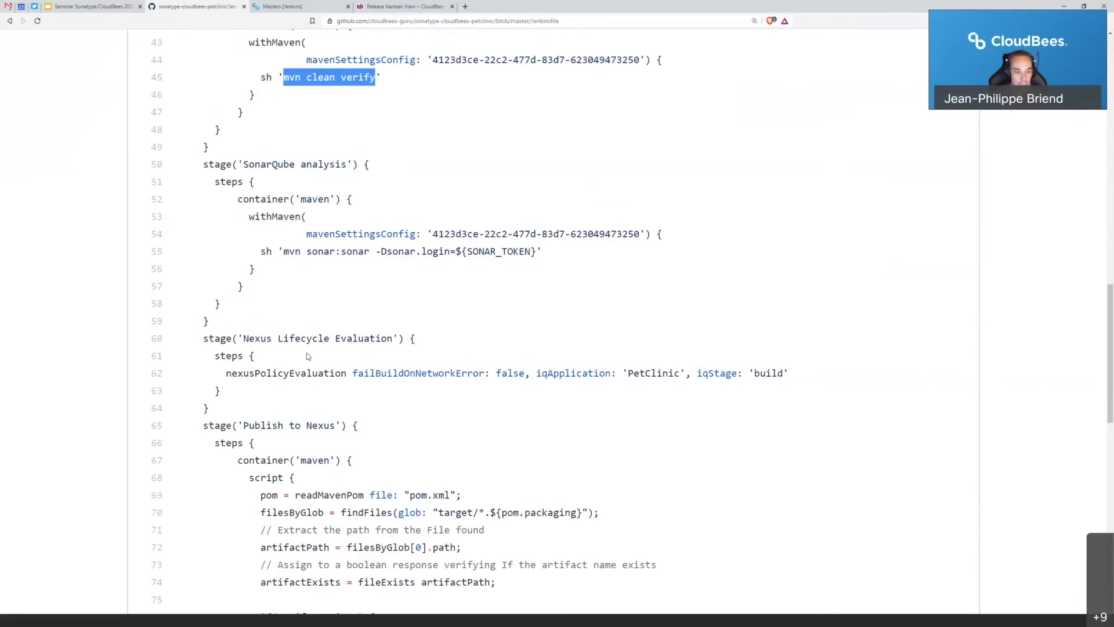
Review the Jenkinsfile's Nexus Lifecycle Evaluation stage, including its policy evaluation call, application and stage values, and the Publish to Nexus stage
double_click(317, 381)
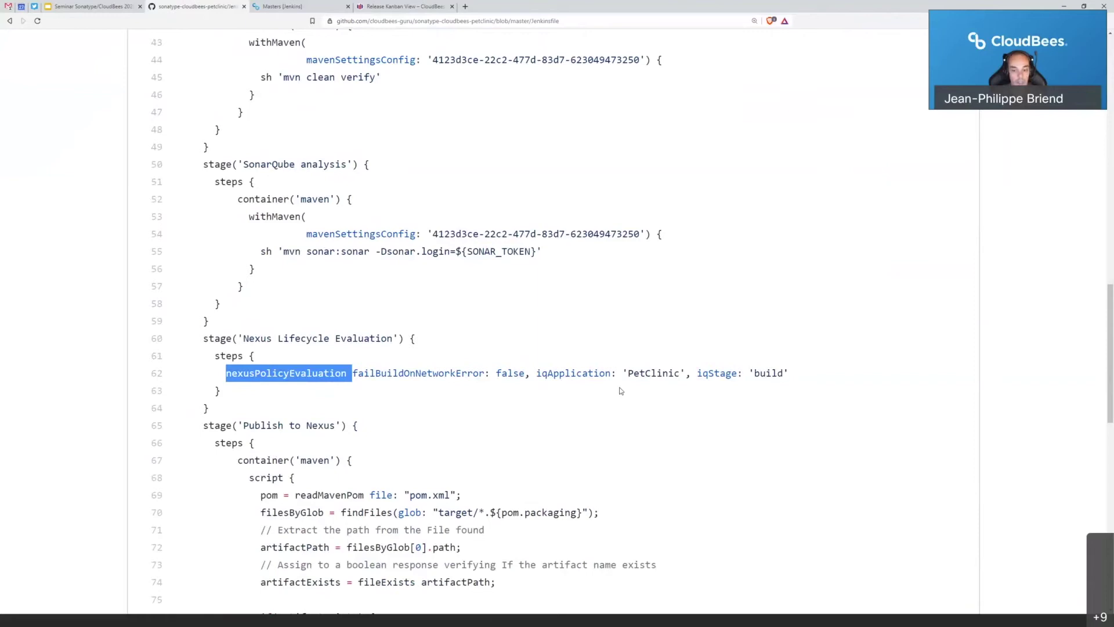
double_click(653, 376)
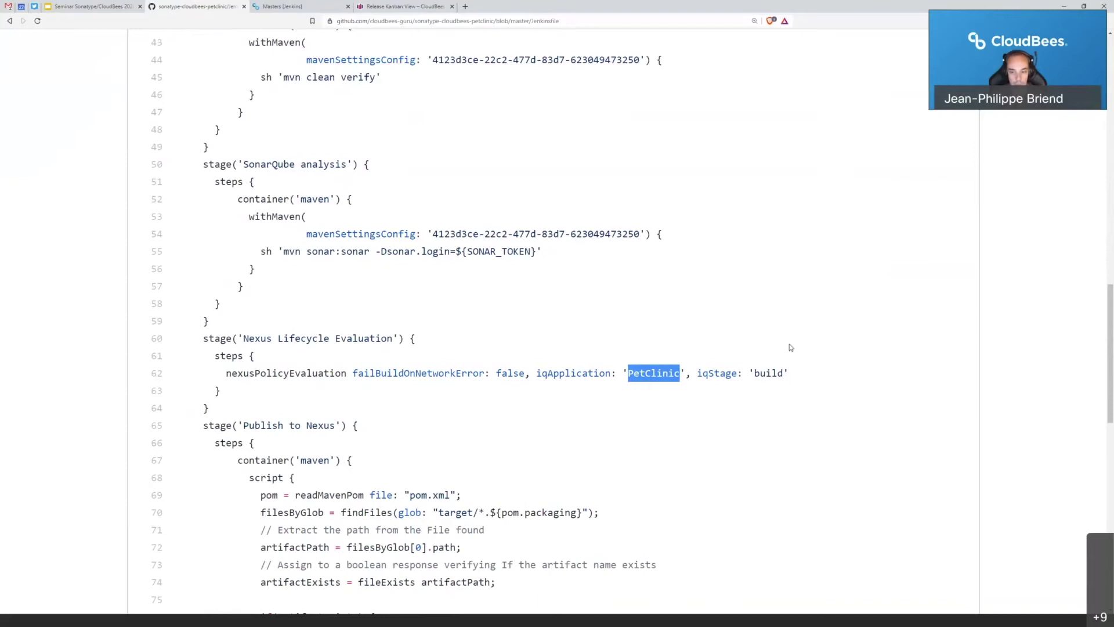
click(770, 385)
double_click(768, 373)
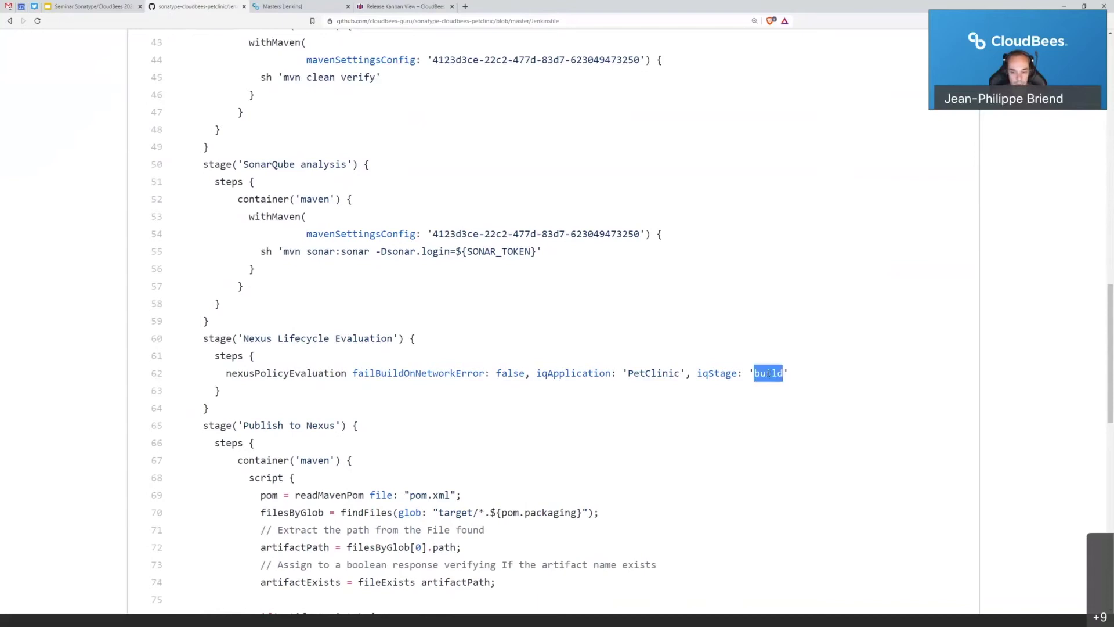
click(784, 442)
scroll(675, 329, down, 3)
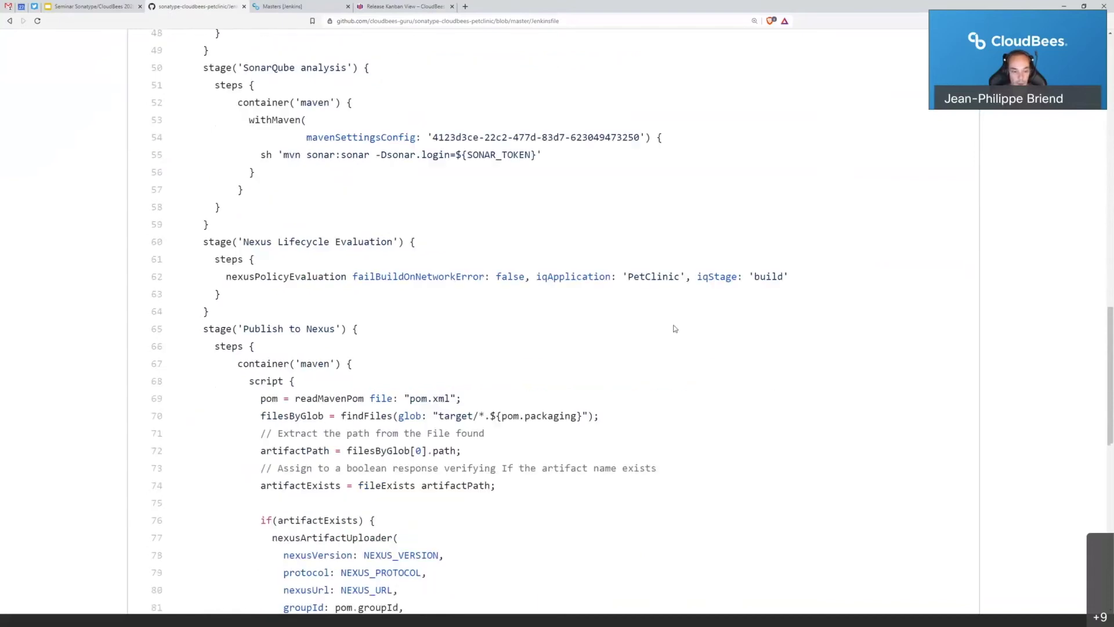
scroll(702, 332, down, 2)
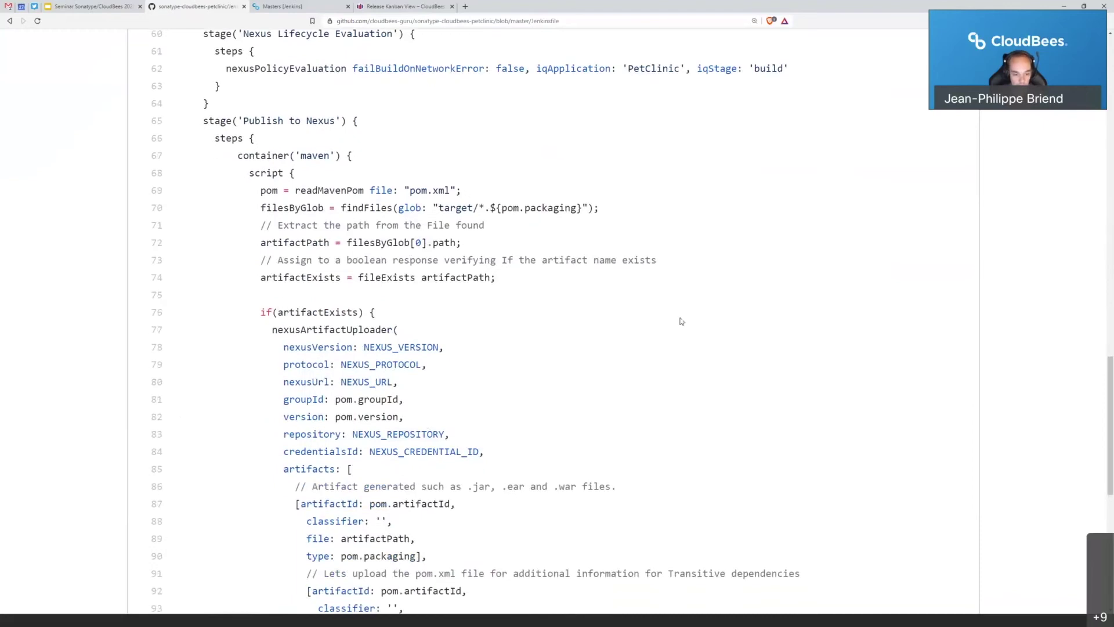
scroll(681, 320, down, 6)
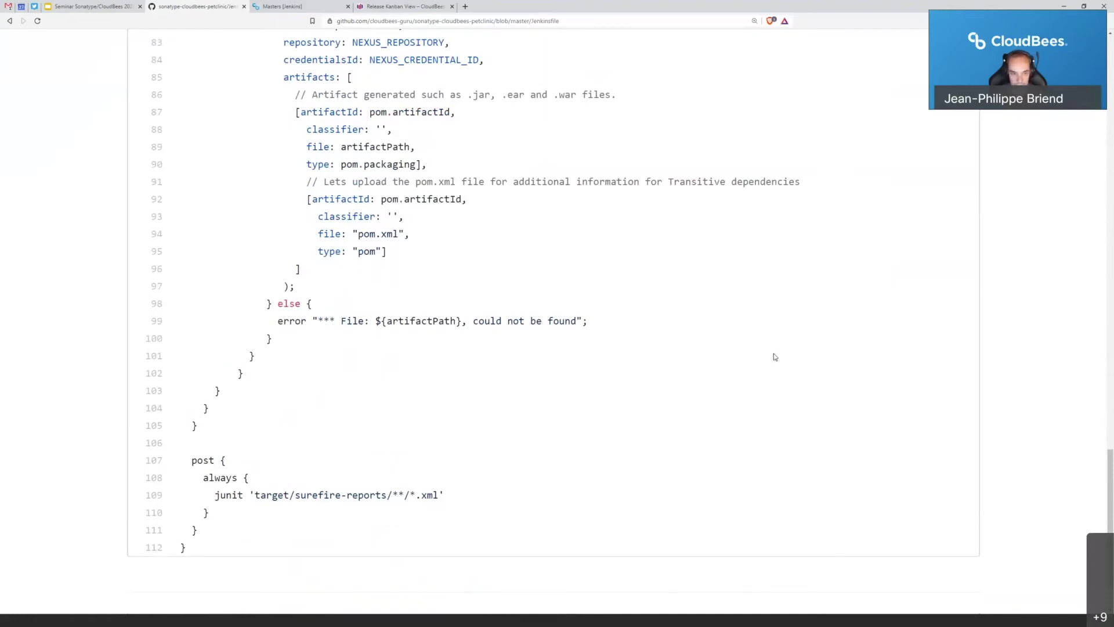
Switch to Jenkins and start a build of the sonatype-cloudbees-petclinic master branch on the team-red master, and check its build queue entry
click(273, 7)
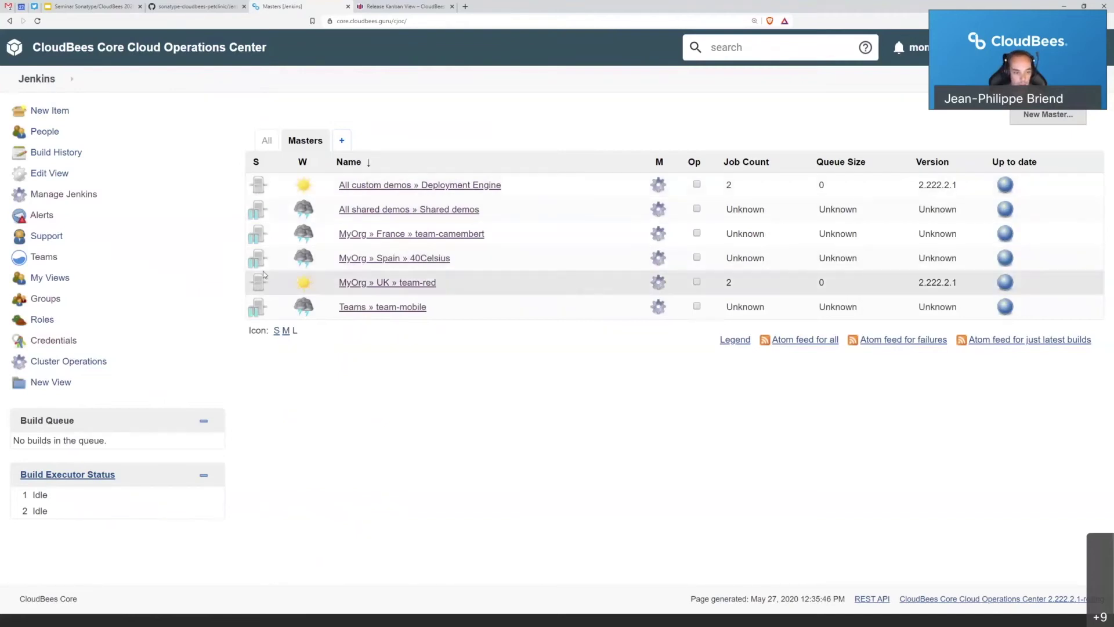
click(415, 288)
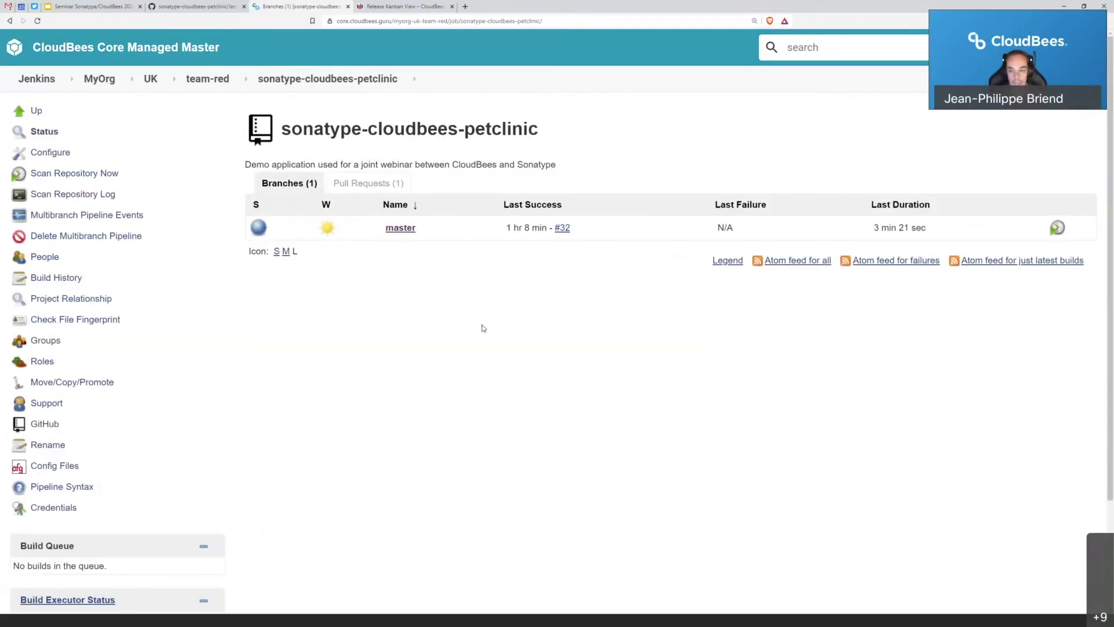
click(1058, 227)
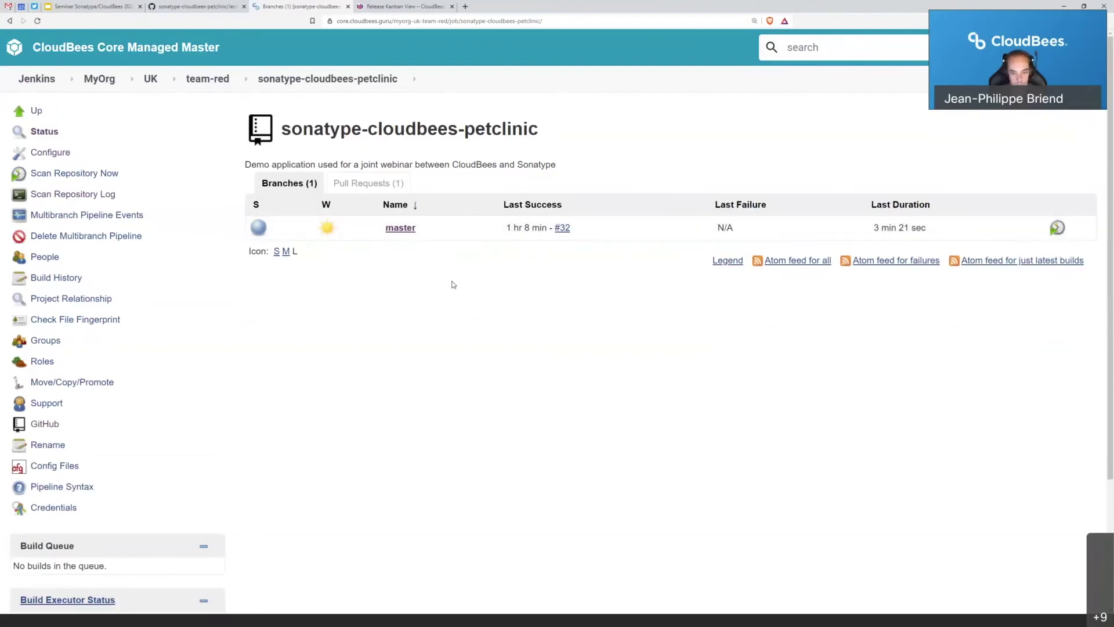
scroll(453, 285, down, 2)
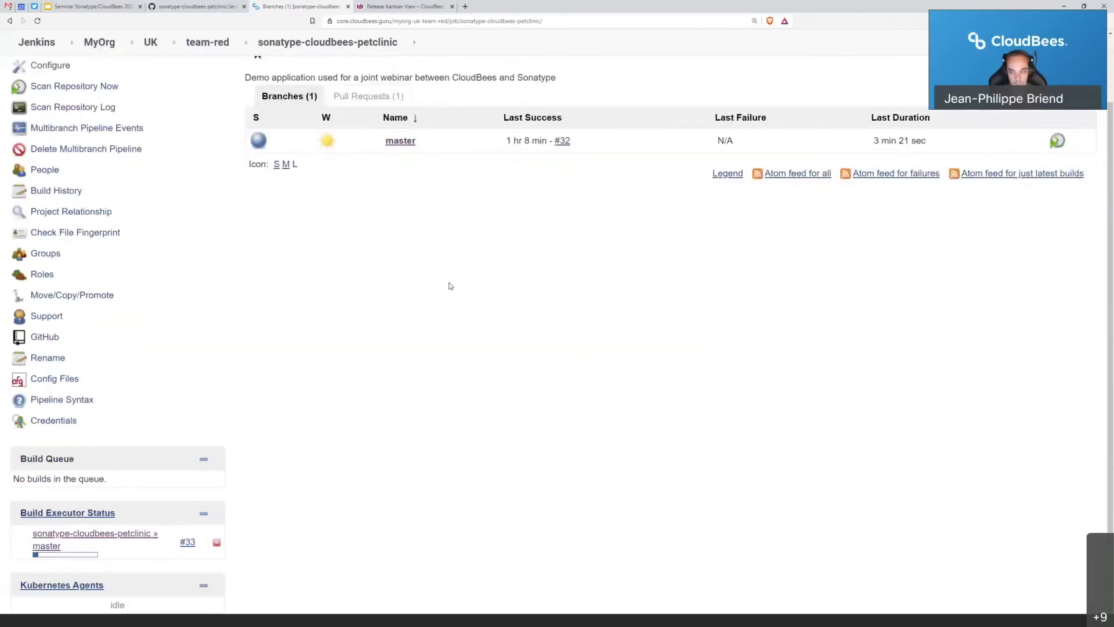
scroll(451, 286, down, 1)
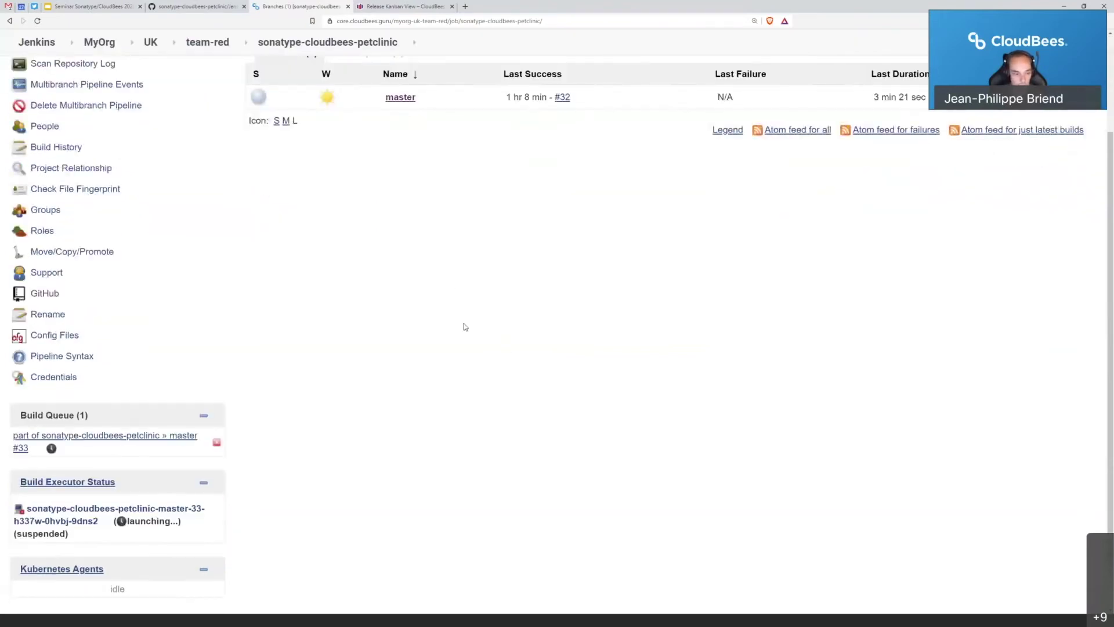
scroll(351, 318, down, 1)
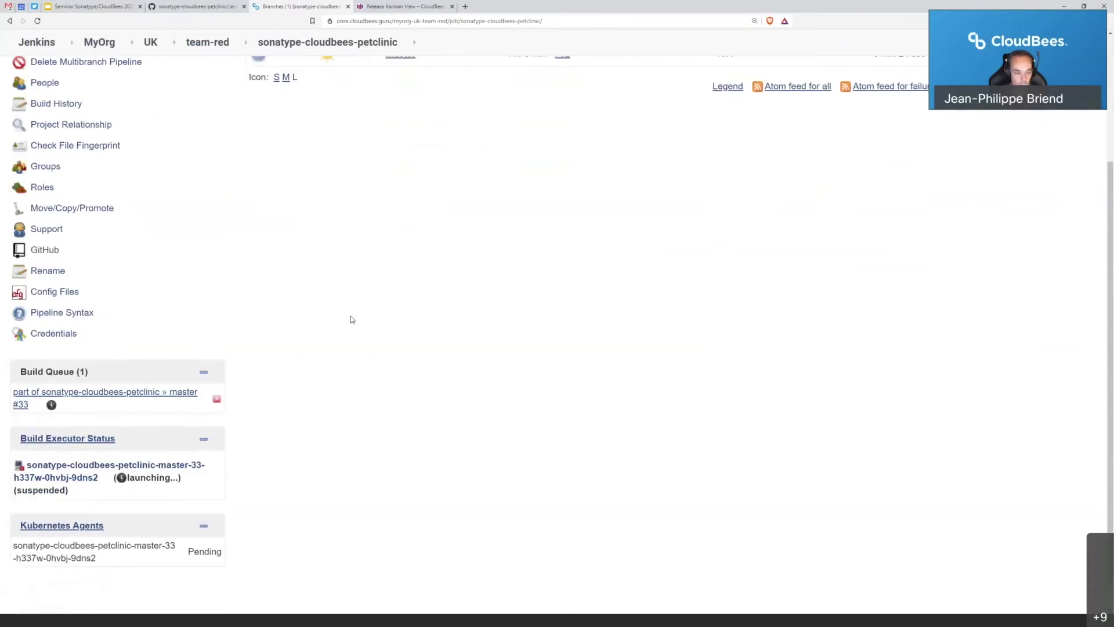
mouse_move(177, 394)
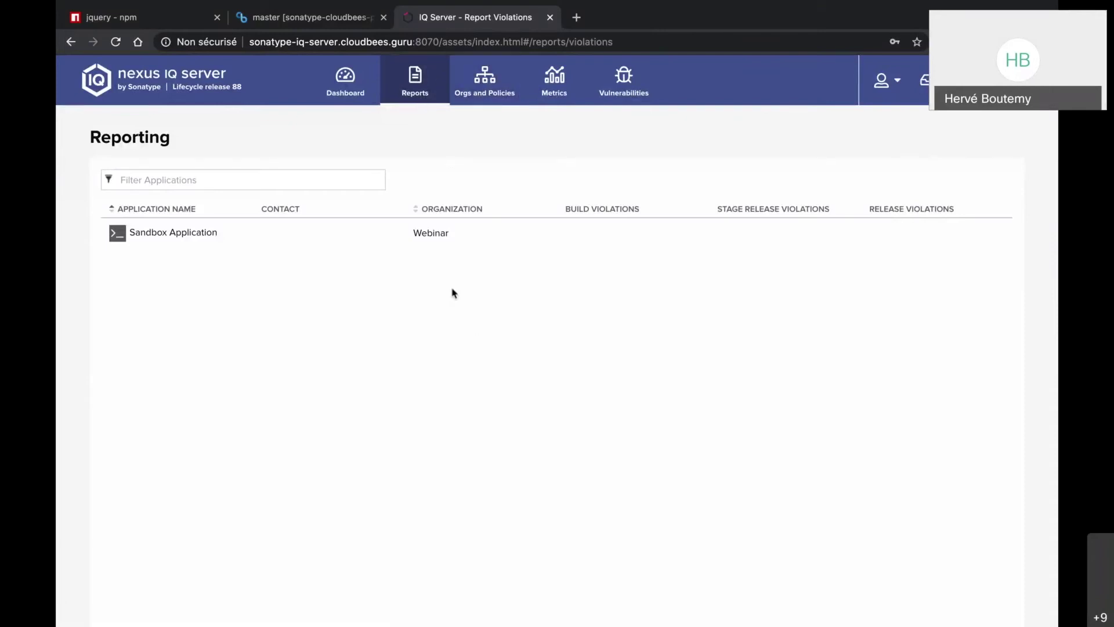
In Nexus IQ Server, open the Security-Critical policy of the CloudBees organization
click(480, 86)
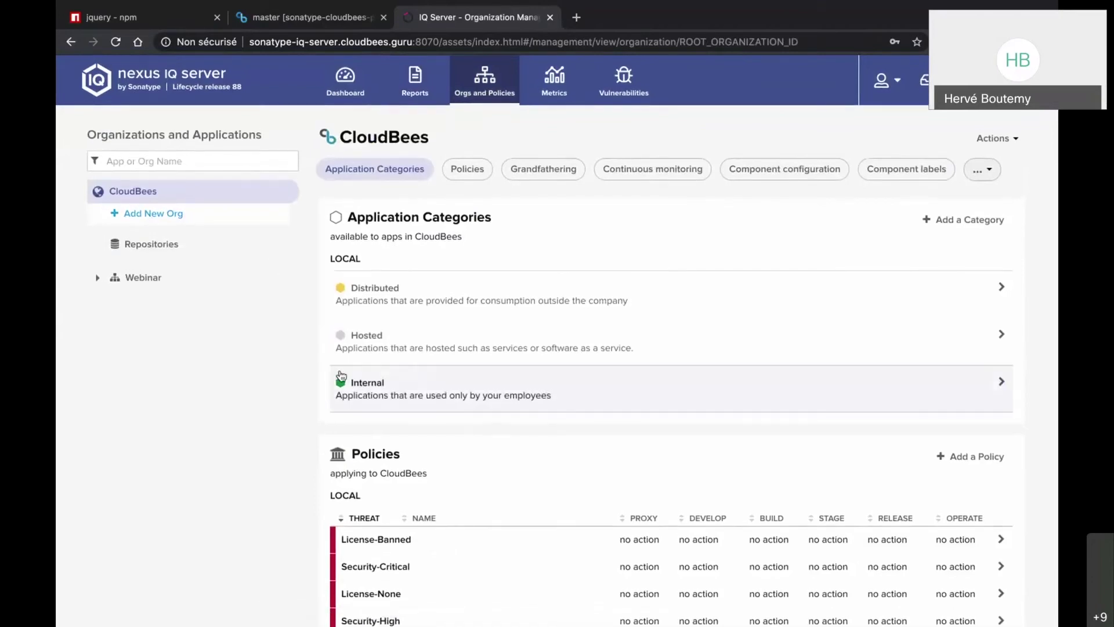
scroll(341, 375, down, 1)
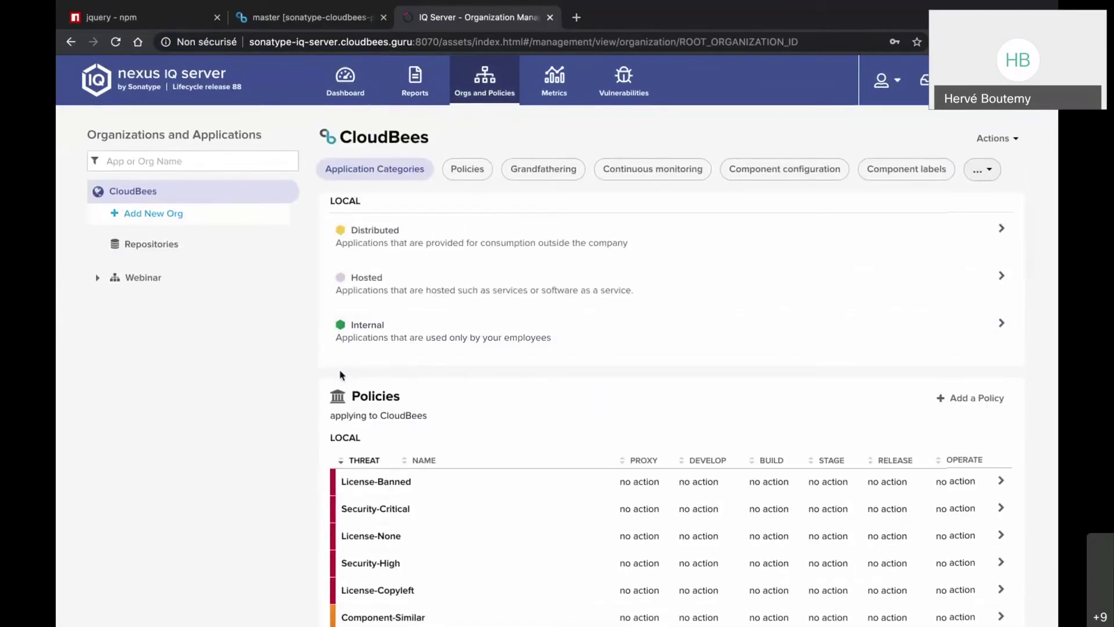
scroll(341, 375, down, 1)
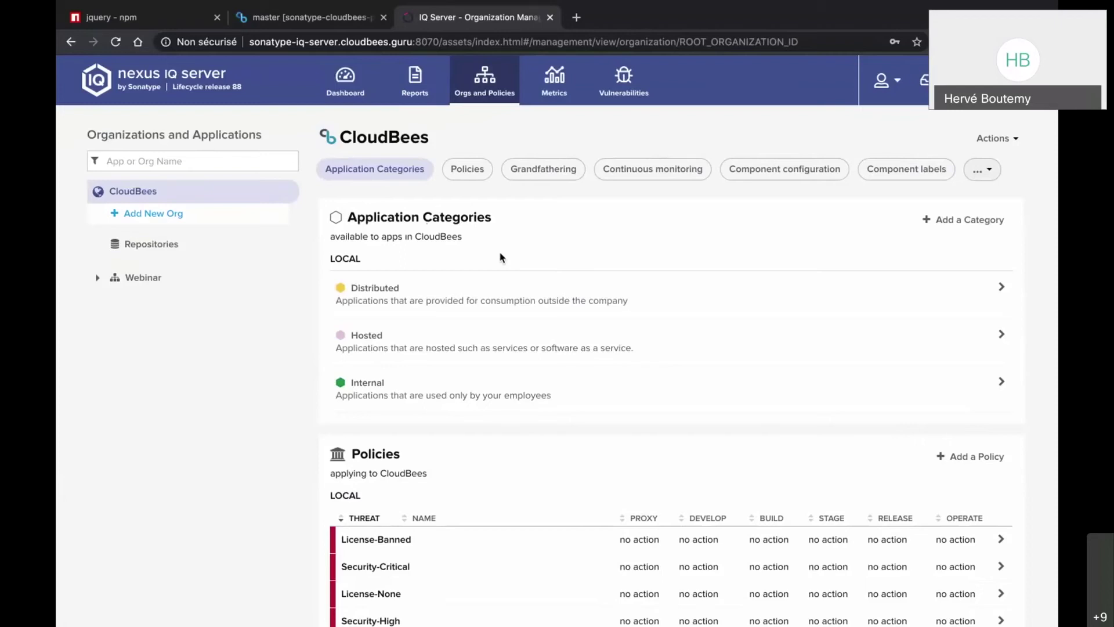
scroll(518, 271, down, 5)
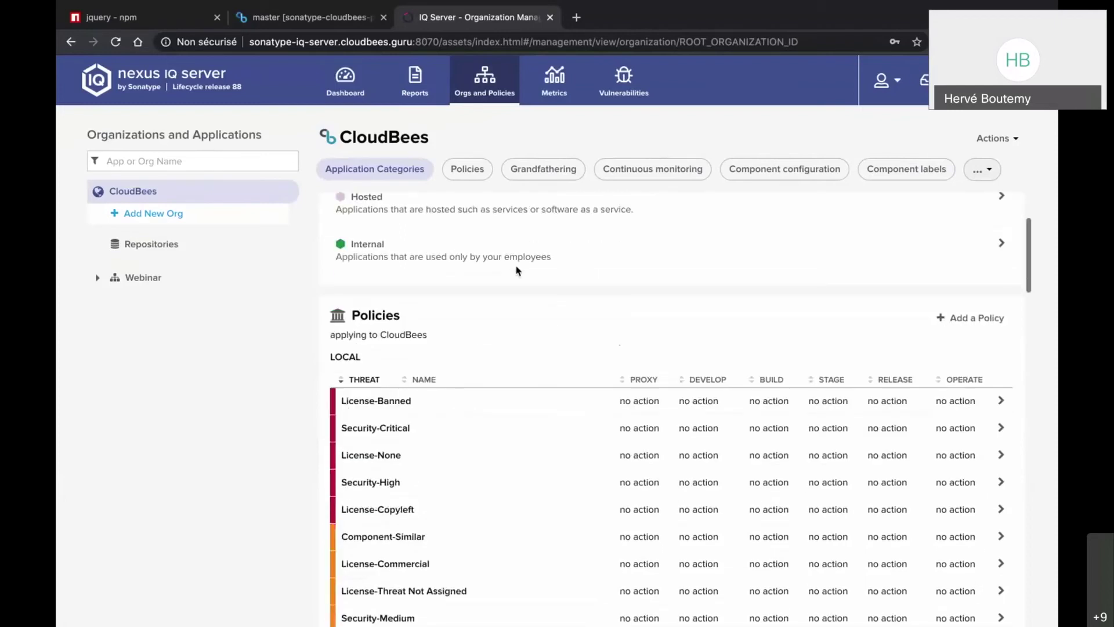
scroll(516, 271, down, 1)
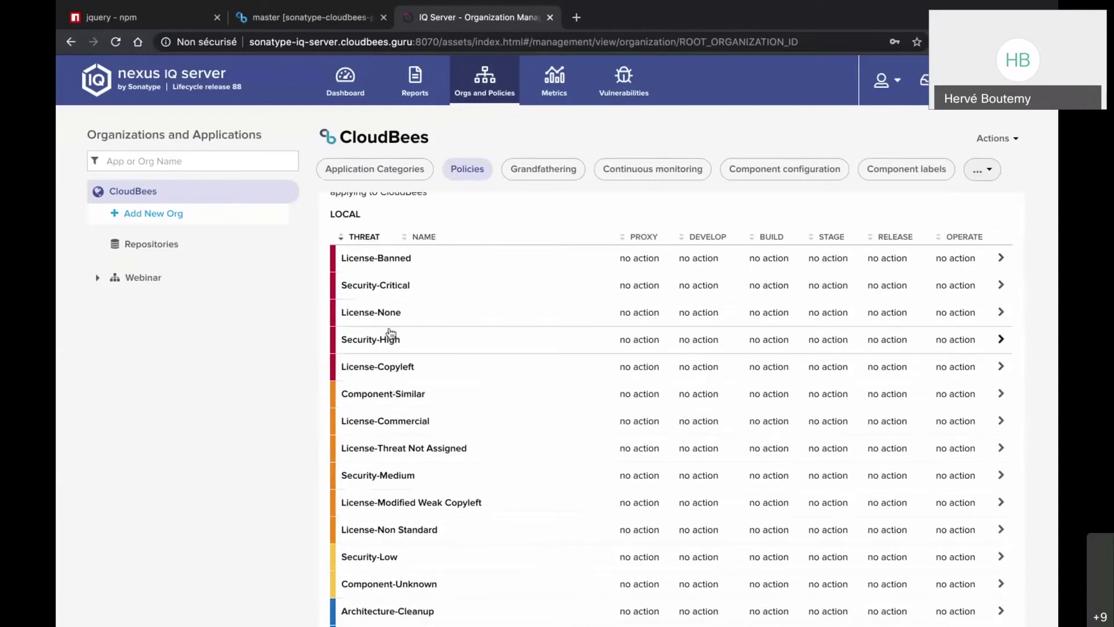
click(383, 288)
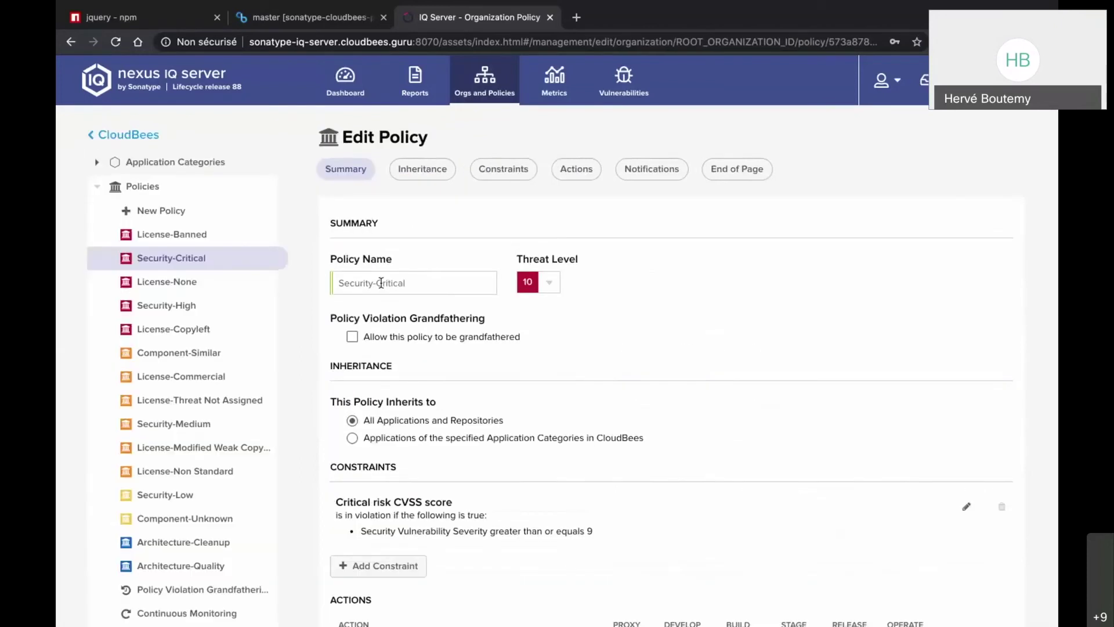
Try restricting the policy's inheritance to specified application categories, and switch it back to all applications and repositories
scroll(412, 284, down, 1)
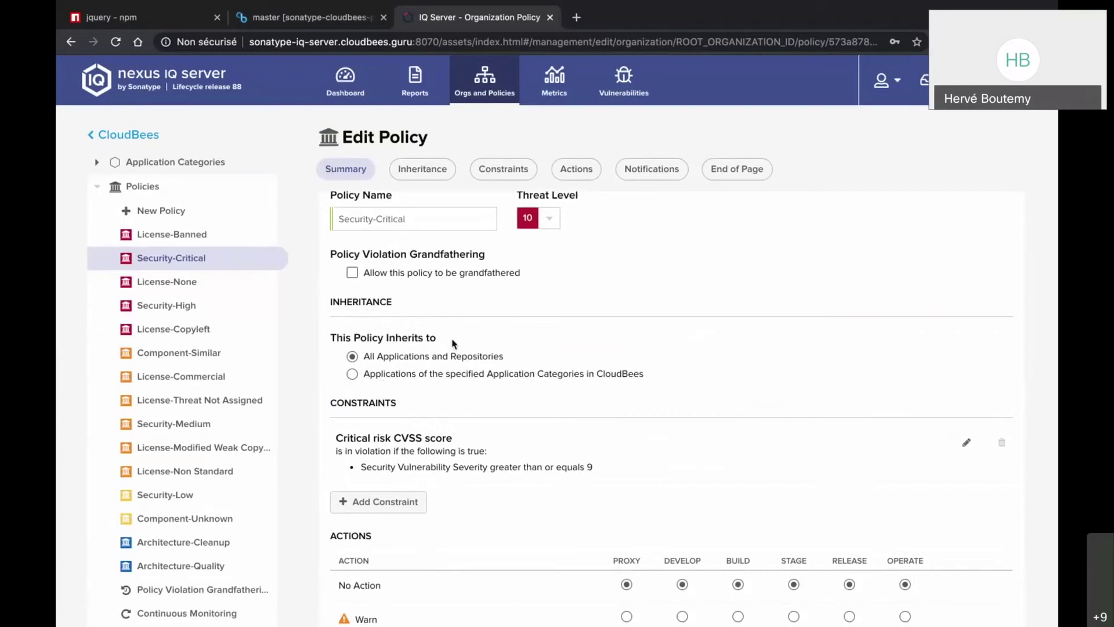
click(413, 378)
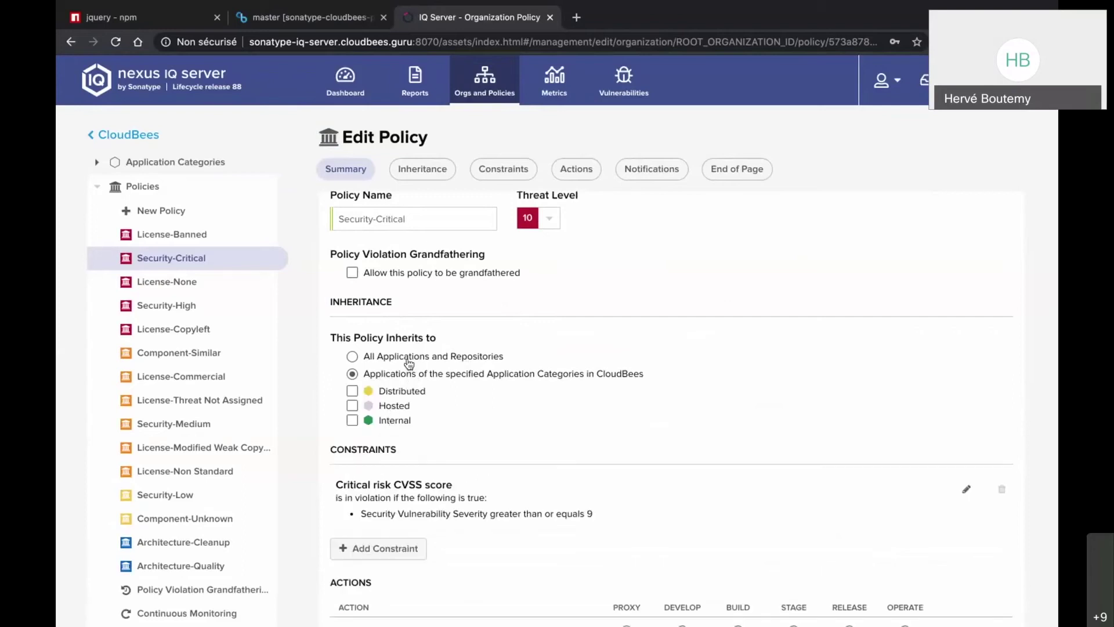
click(409, 360)
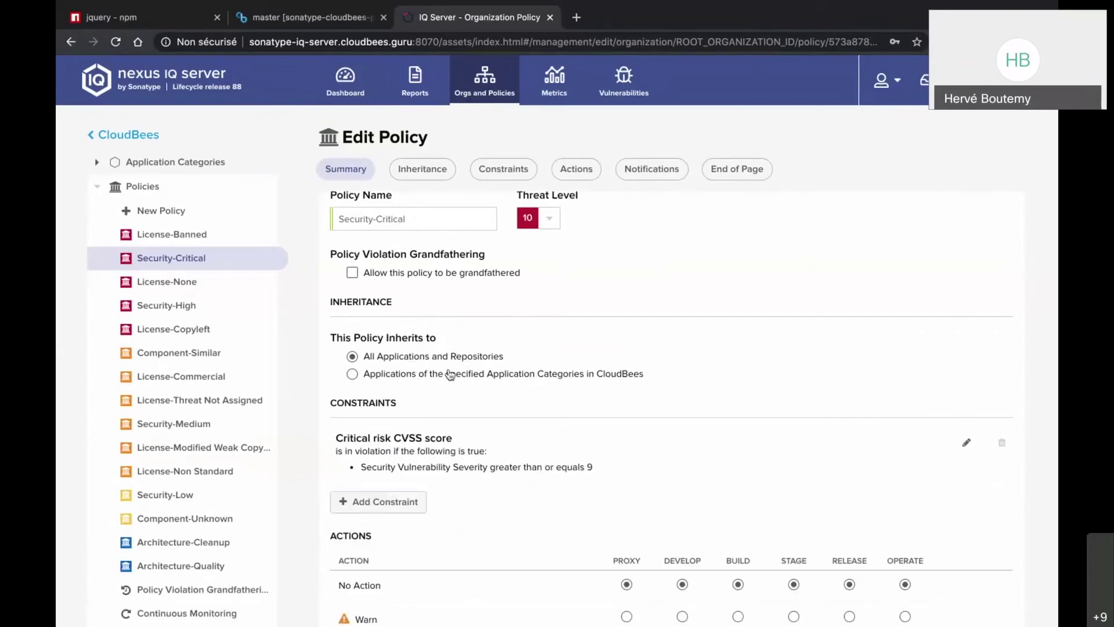
Open the Critical risk CVSS score constraint for editing and examine the condition types available for it
scroll(449, 374, down, 1)
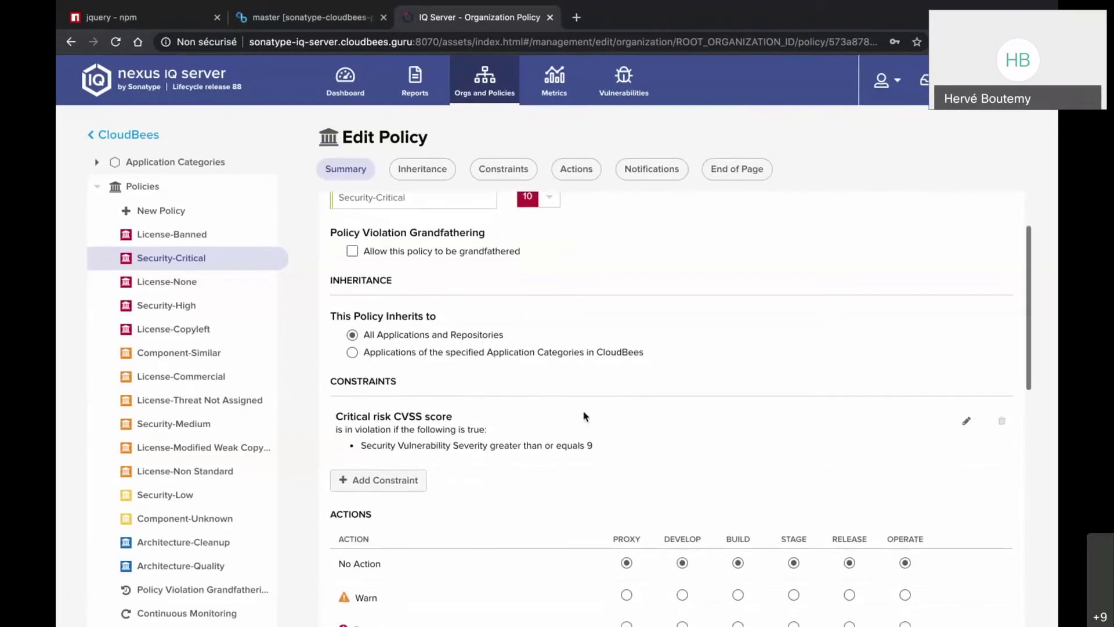
click(965, 421)
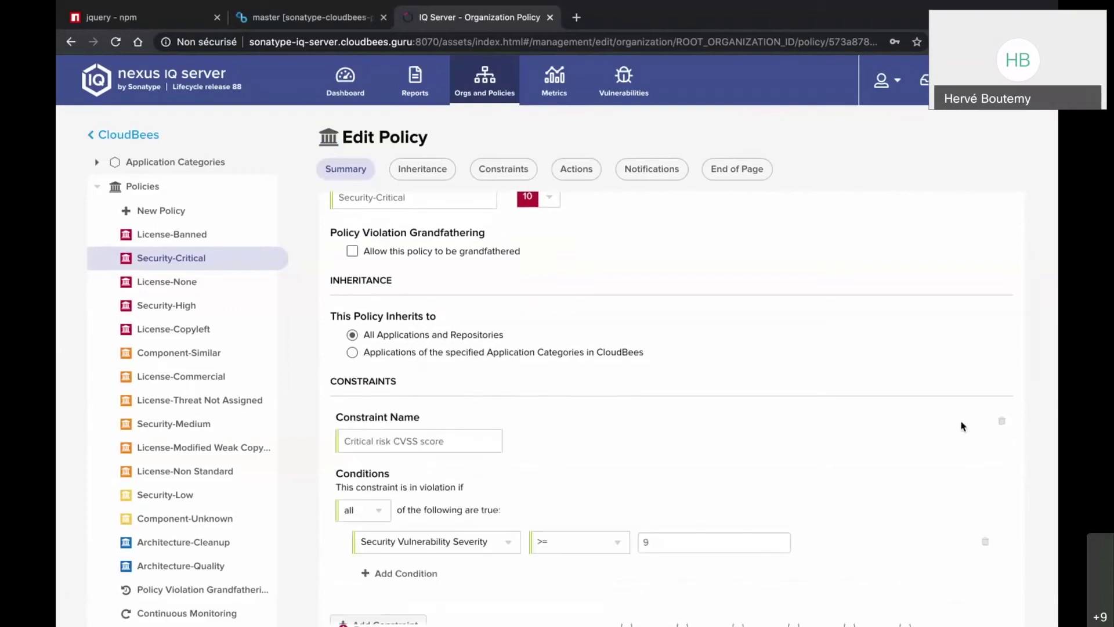
scroll(780, 464, down, 3)
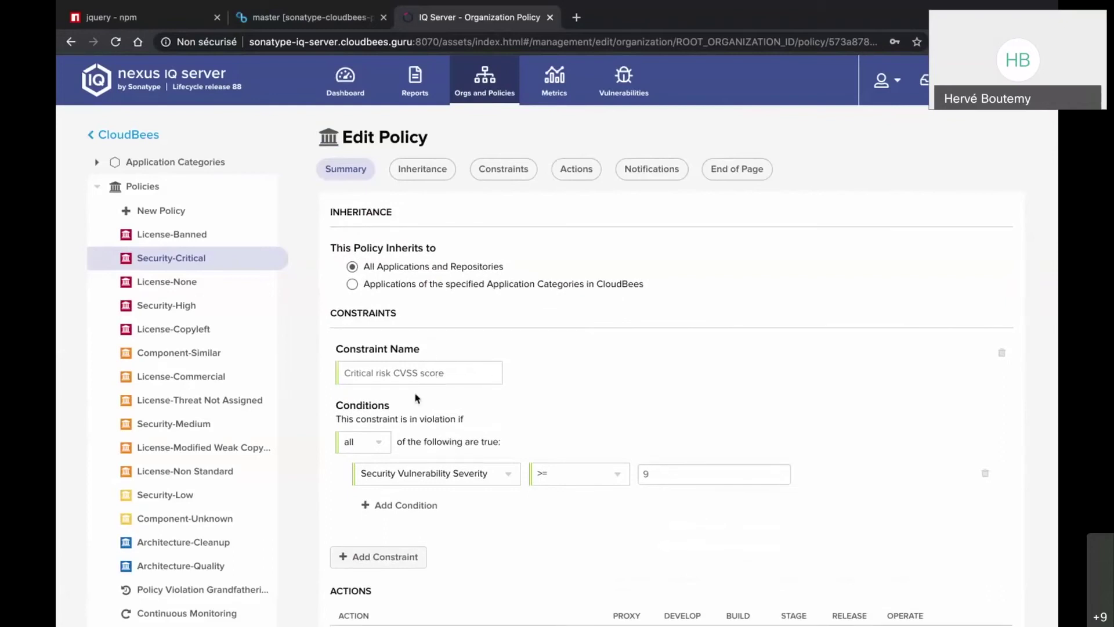
click(506, 474)
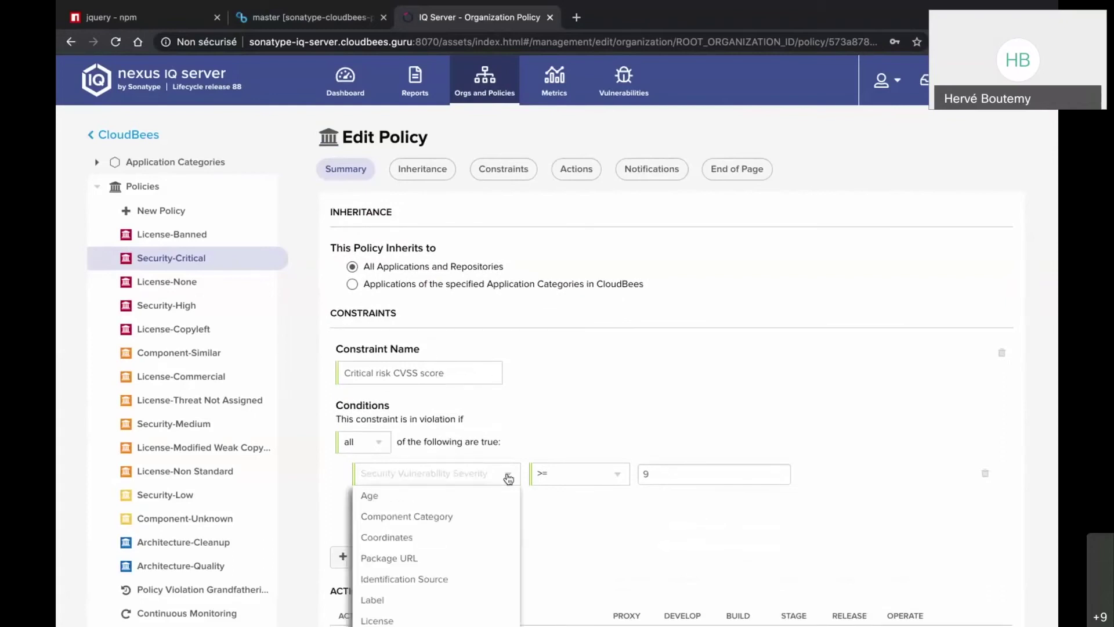
scroll(506, 505, down, 3)
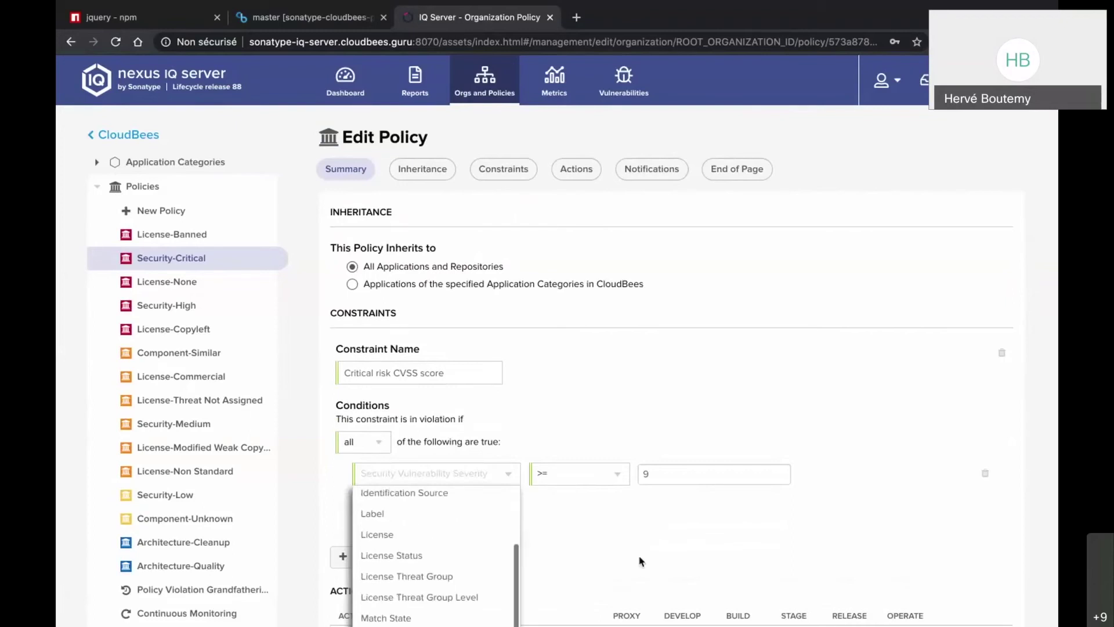
scroll(640, 560, down, 3)
scroll(467, 505, up, 2)
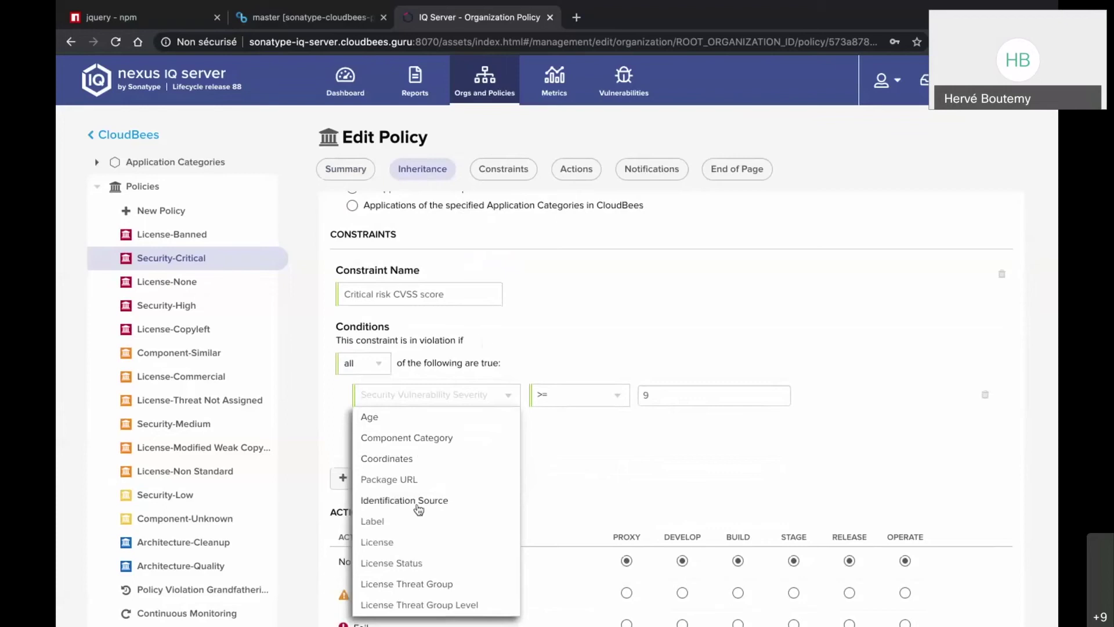
click(582, 466)
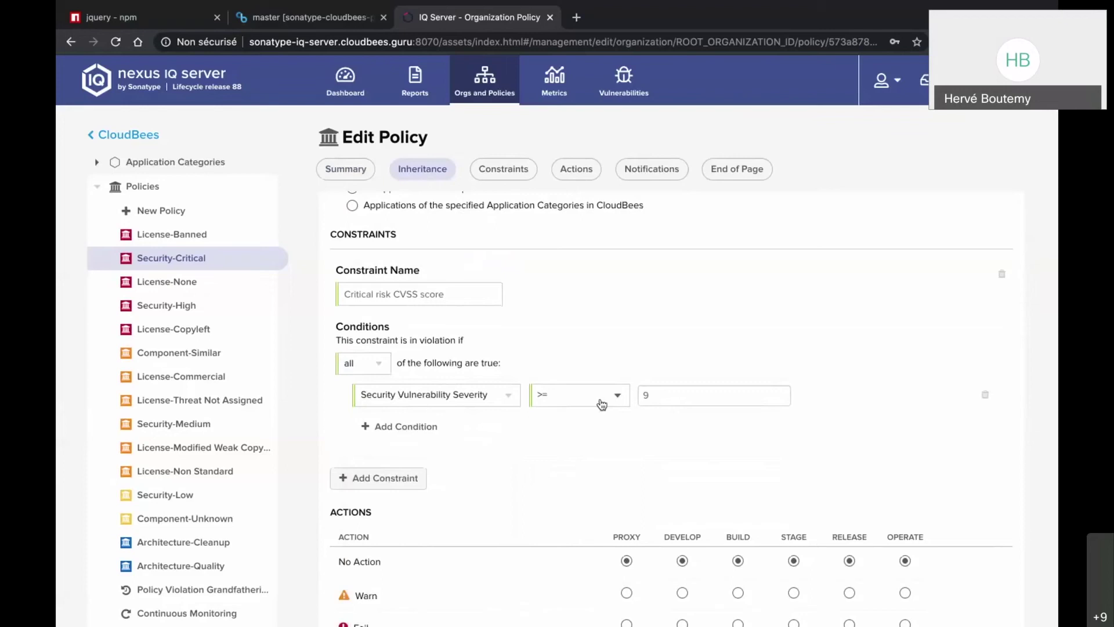
Set the Security-Critical policy's actions to Warn at the Build stage and Fail at the Stage, Release and Operate stages
scroll(624, 346, up, 5)
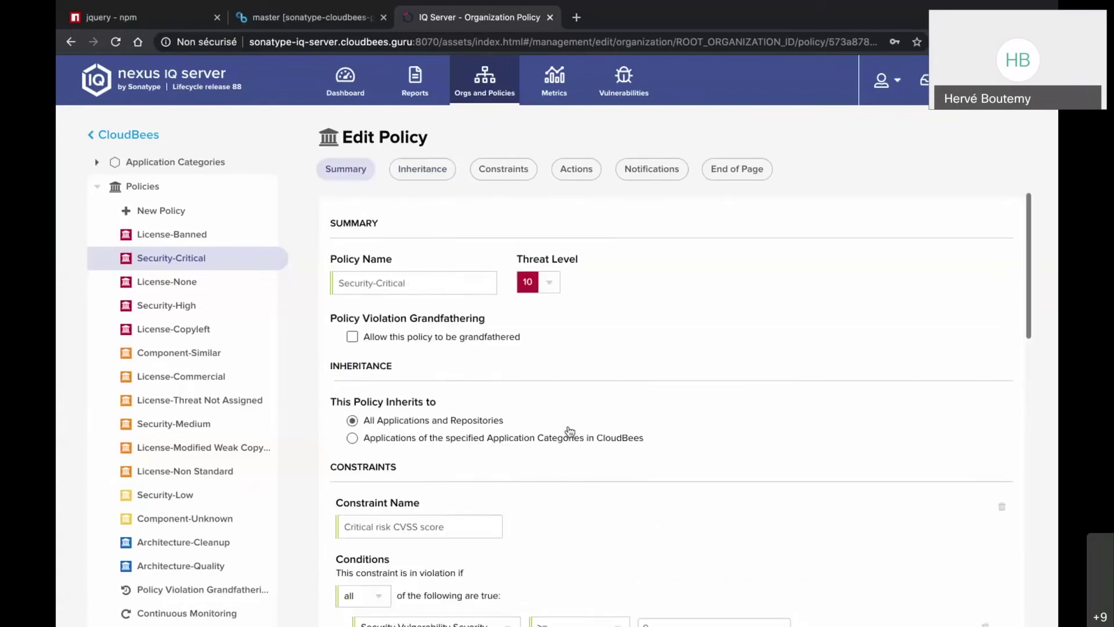
scroll(567, 430, down, 2)
scroll(570, 431, down, 3)
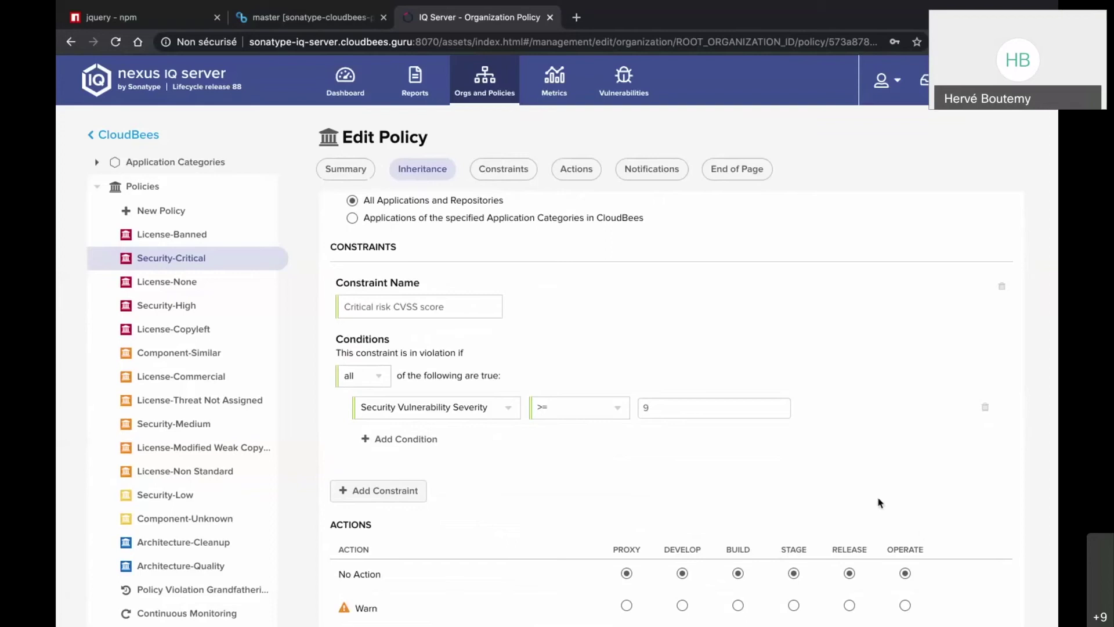
scroll(880, 503, down, 1)
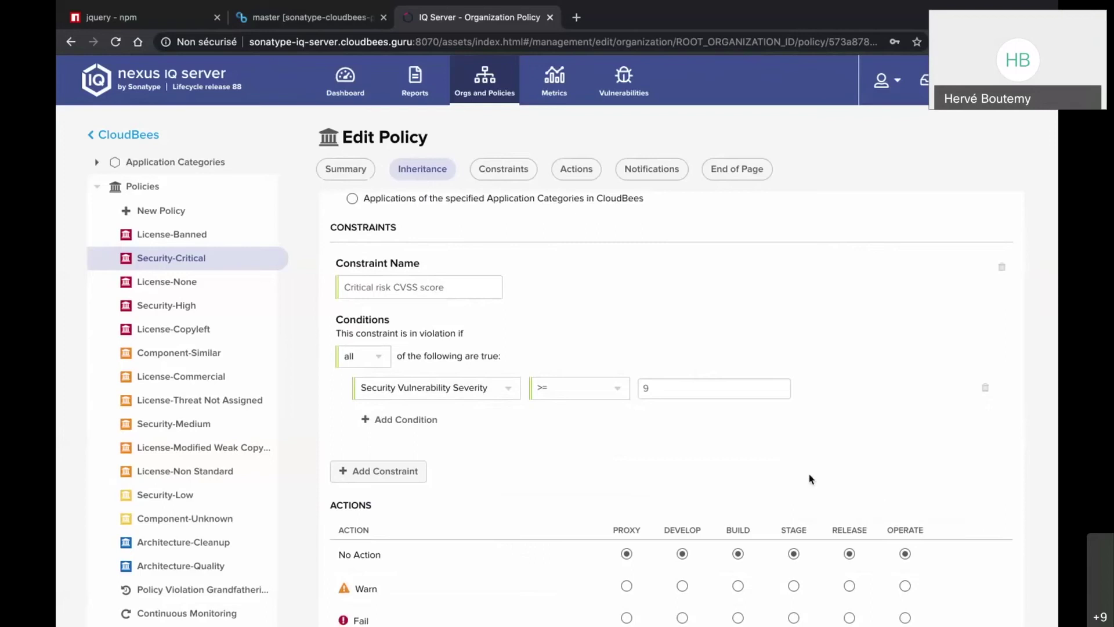
scroll(808, 479, down, 2)
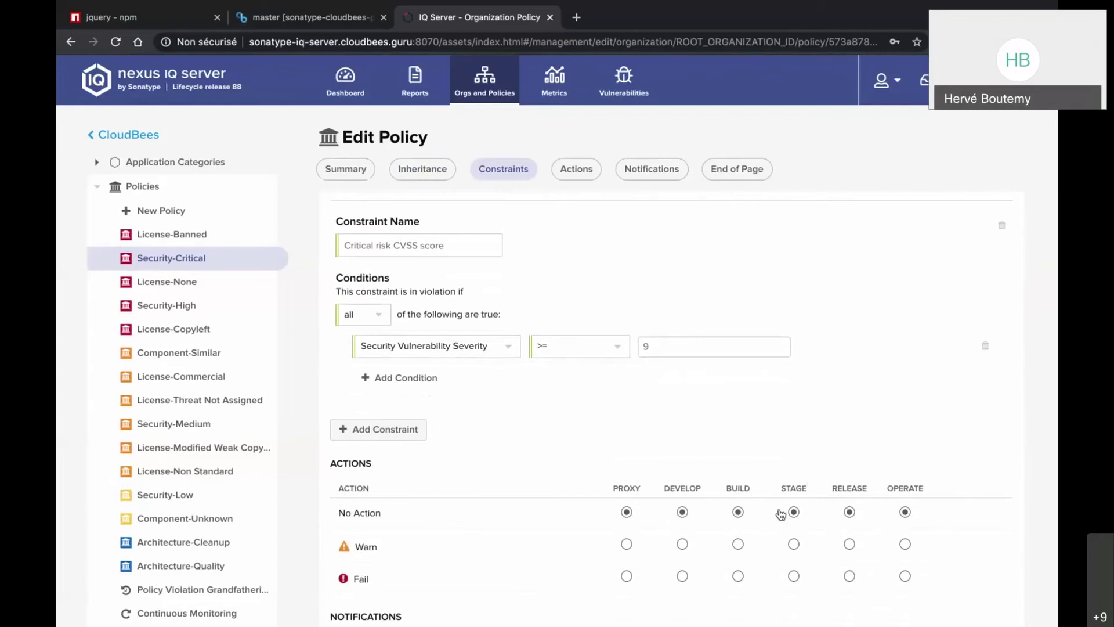
click(738, 545)
click(794, 576)
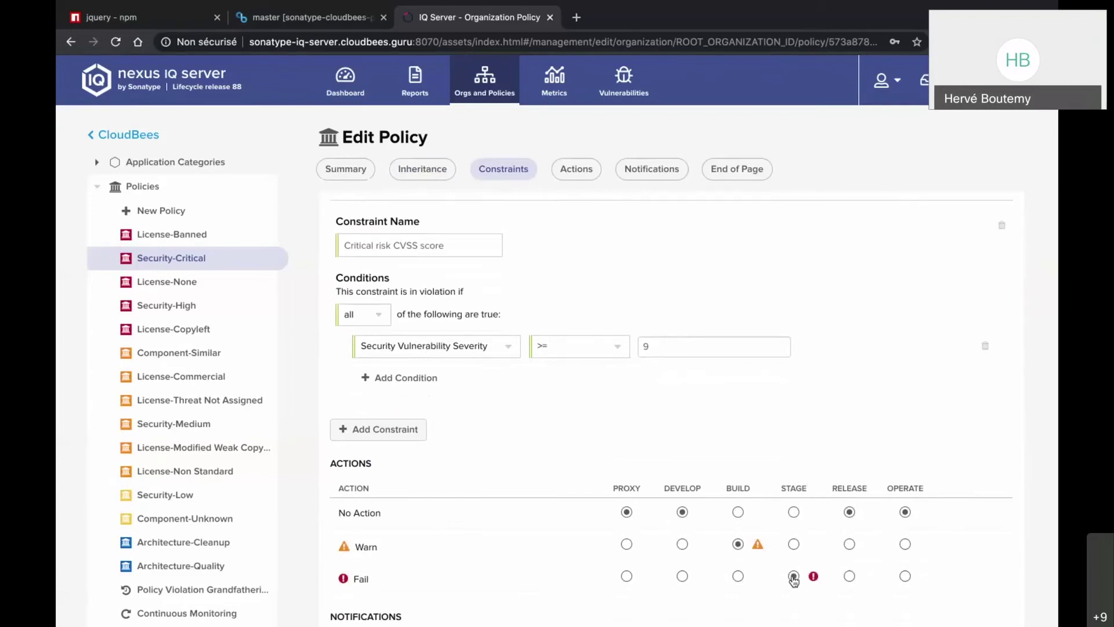
click(850, 576)
click(906, 576)
scroll(706, 435, down, 2)
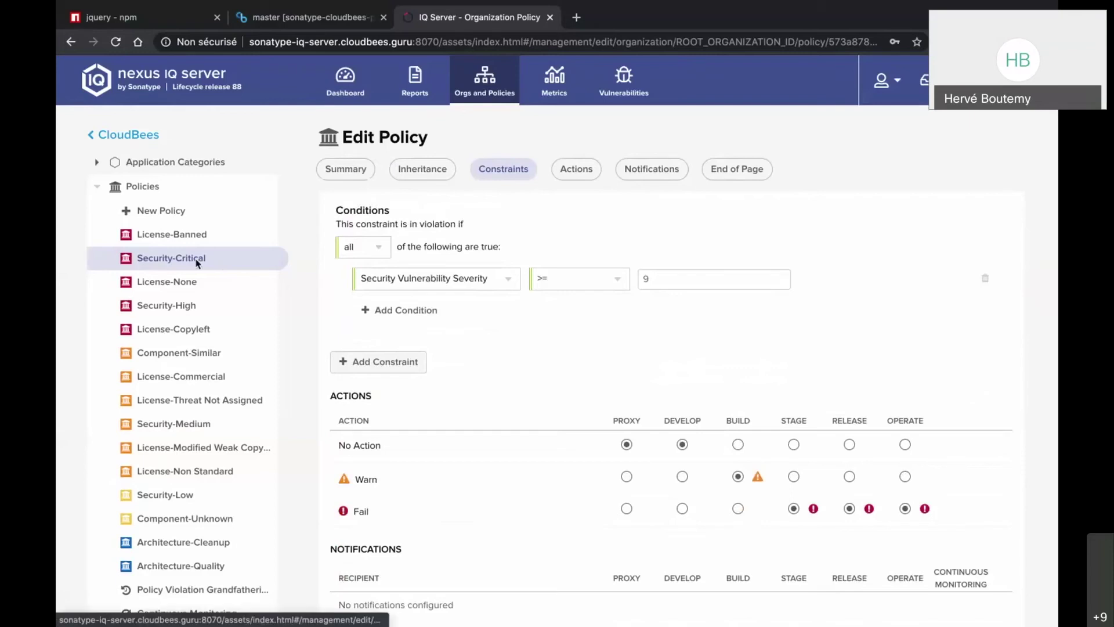
Open the License-Banned policy, and return to the overview of application reports
click(175, 234)
click(407, 181)
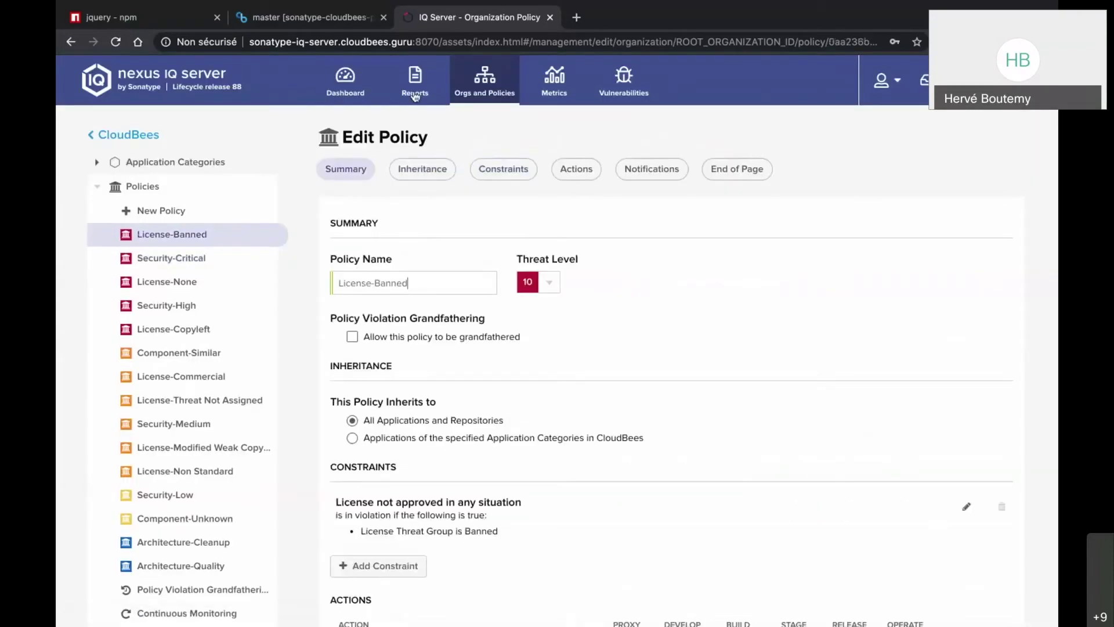
click(416, 89)
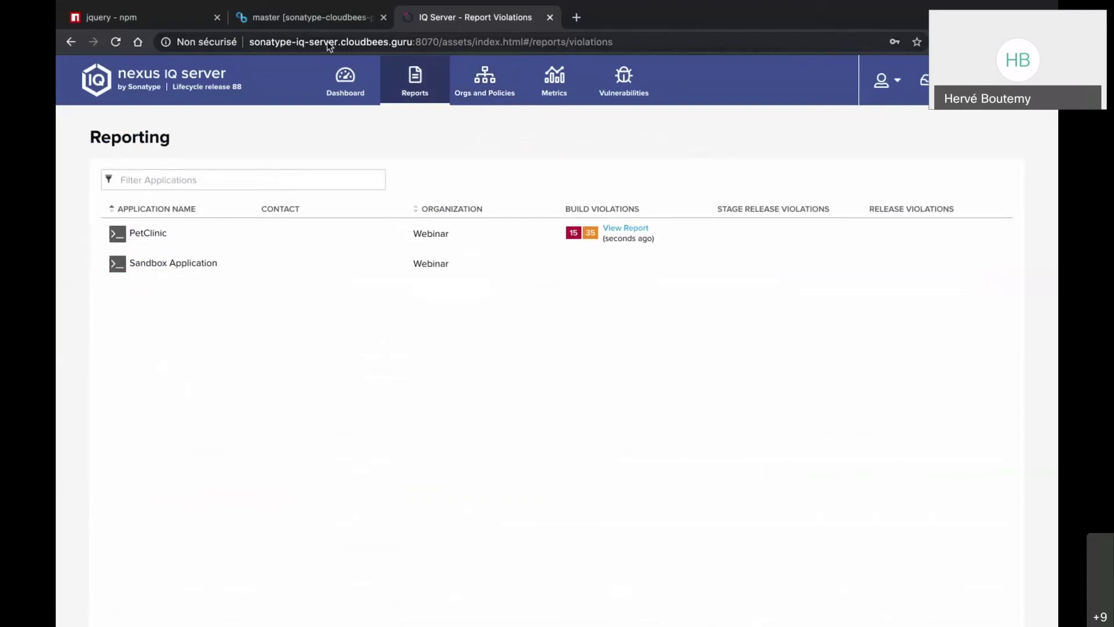
Switch to Jenkins, reload the petclinic master branch page, and examine its stage view and Nexus IQ policy evaluation trends
click(317, 19)
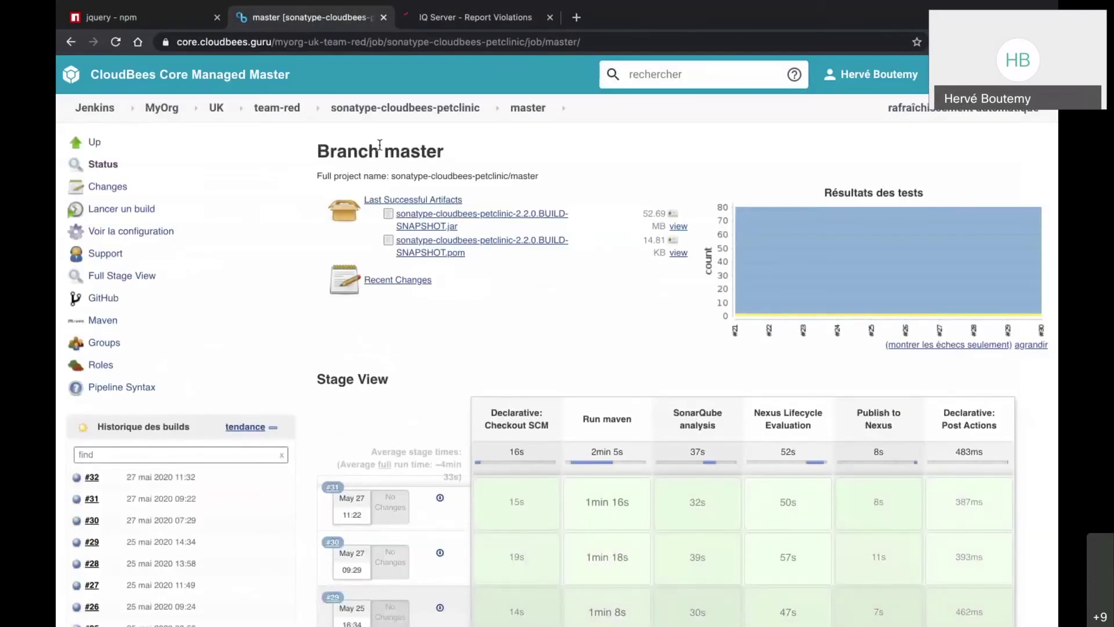
click(519, 114)
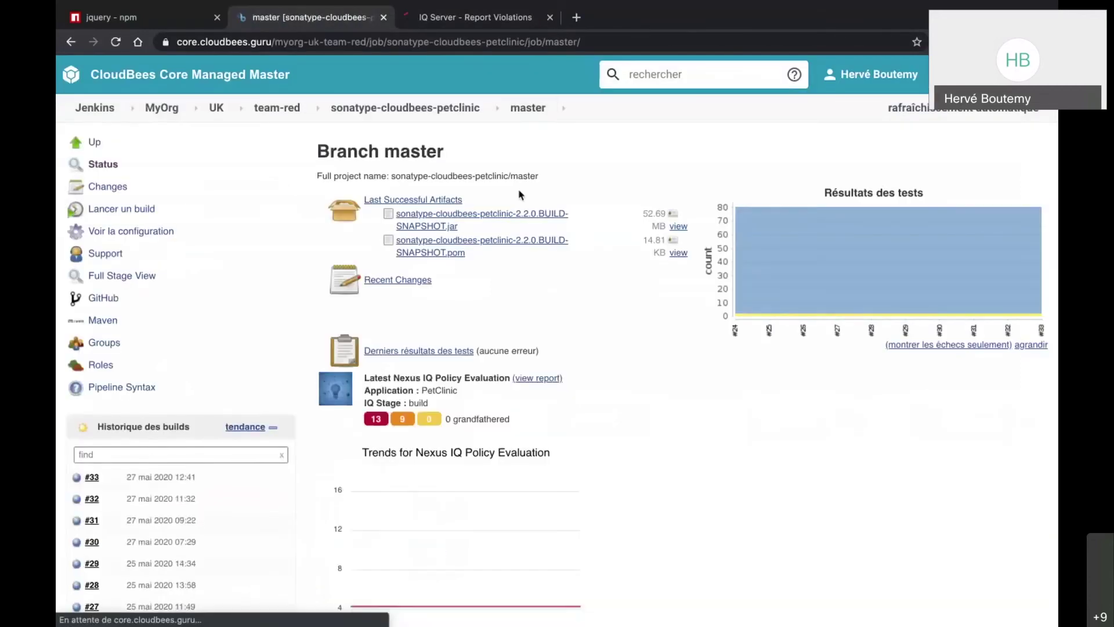
scroll(520, 195, down, 10)
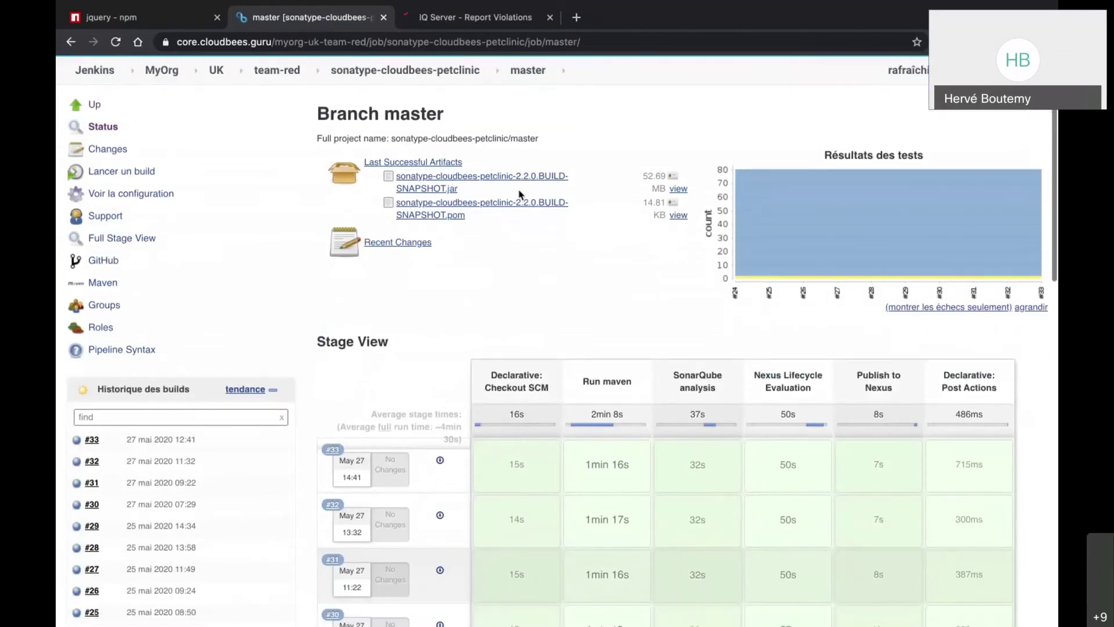
scroll(519, 194, down, 10)
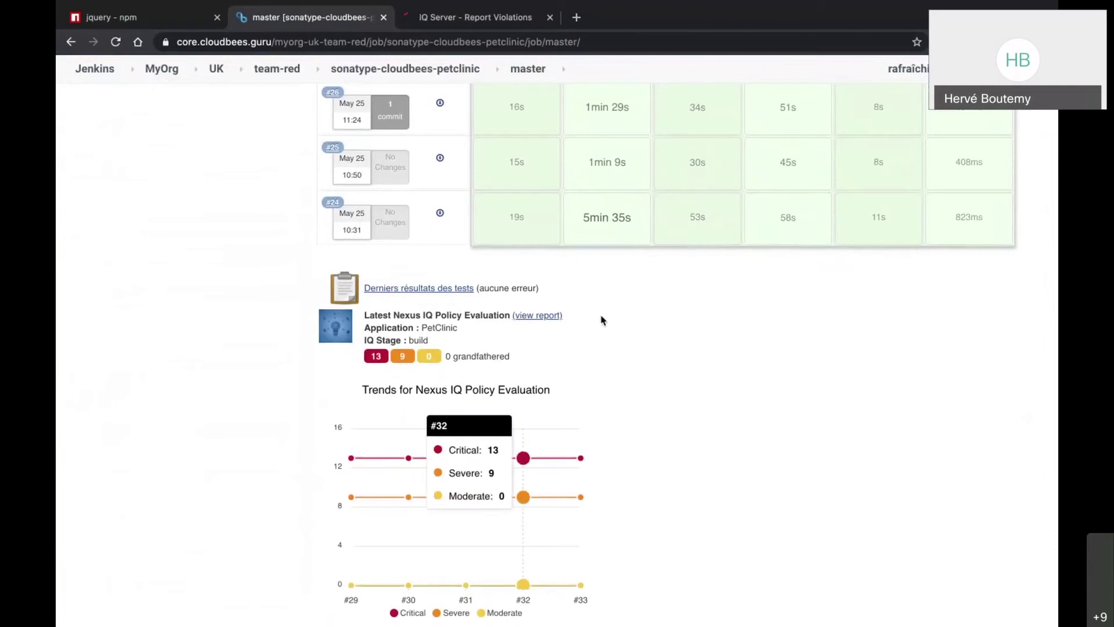
scroll(477, 292, down, 1)
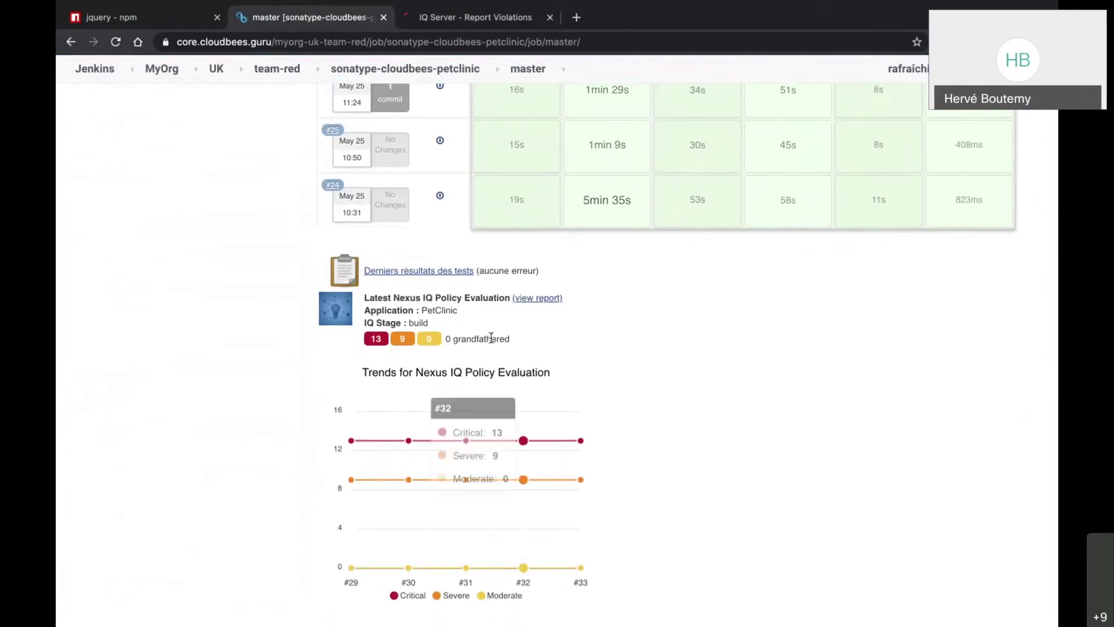
Open the latest Nexus IQ policy evaluation report and examine the component details from itextpdf 5.5.8 through commons-collections 3.2.1
click(530, 298)
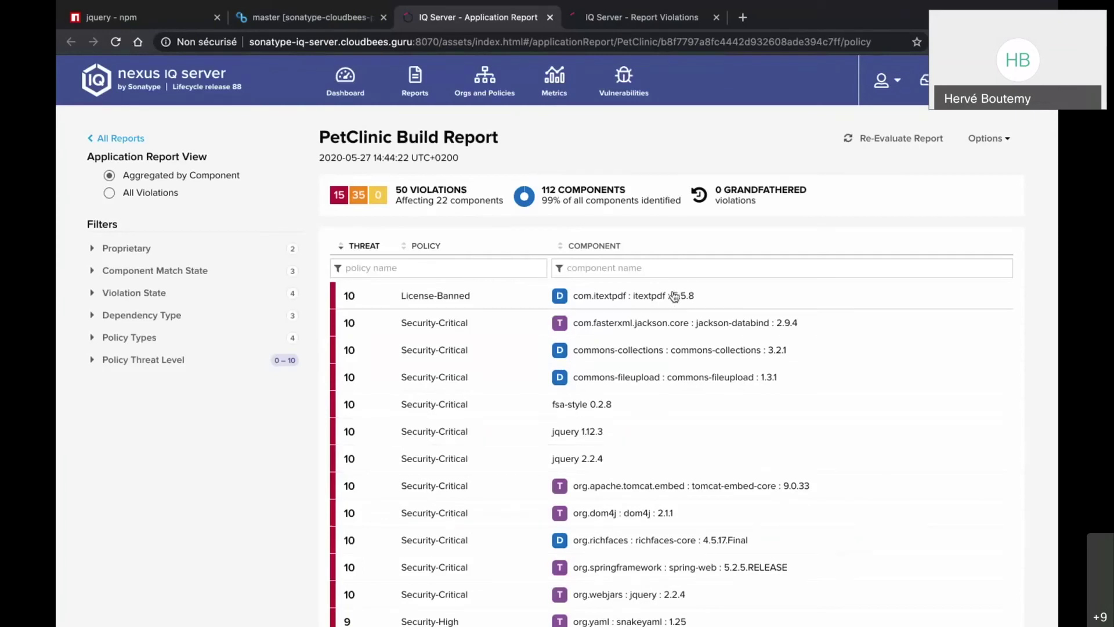
click(509, 308)
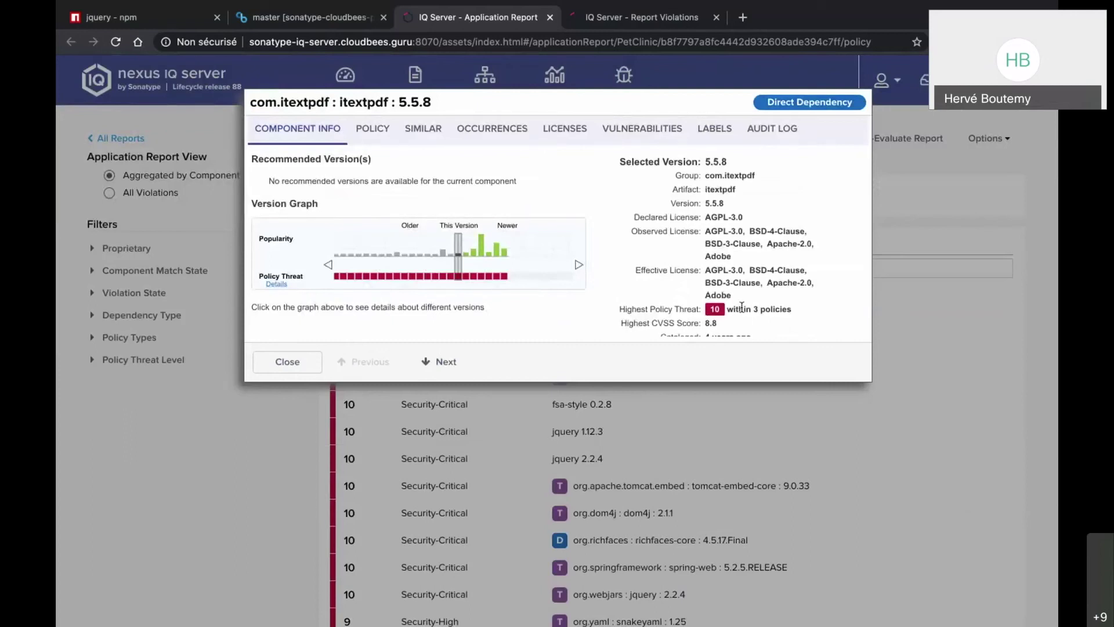
click(452, 363)
click(452, 364)
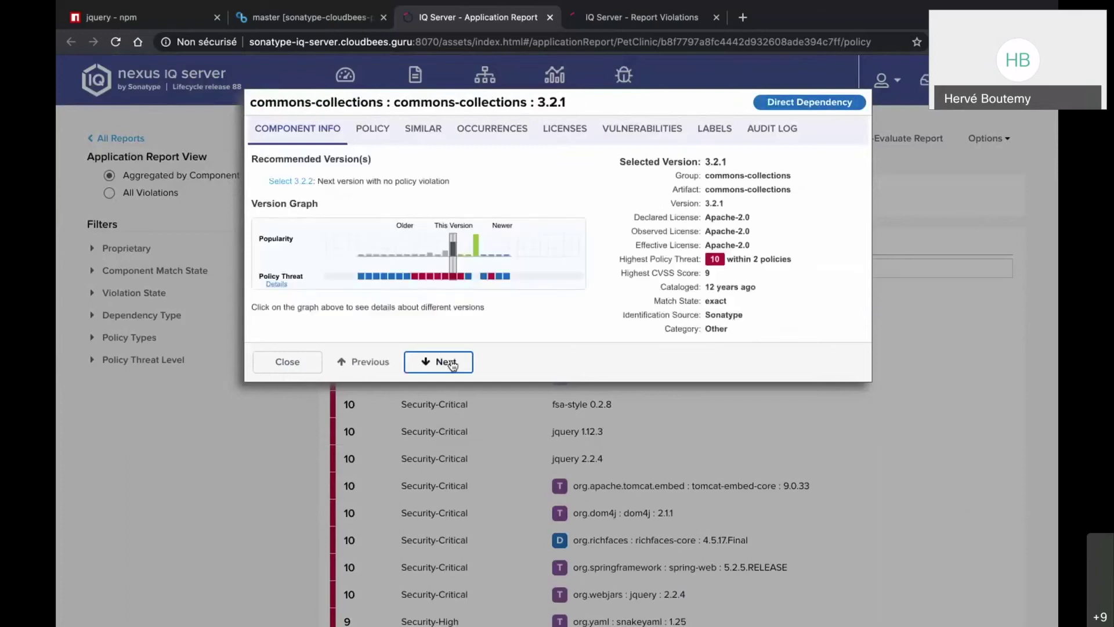
click(298, 363)
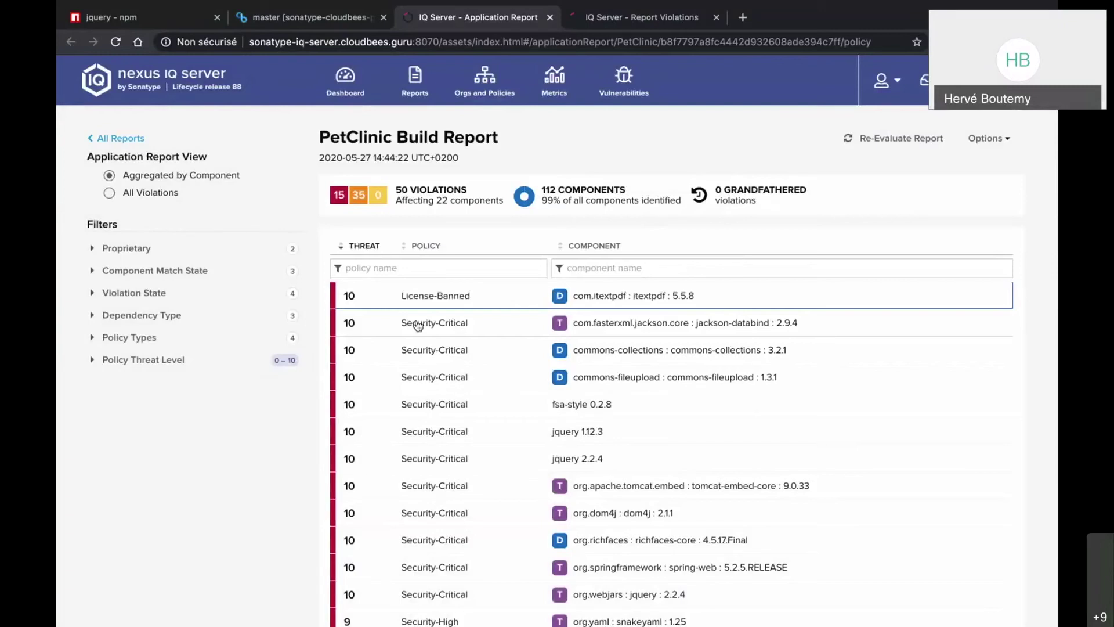
Return from the PetClinic build report to the list of application reports
click(415, 81)
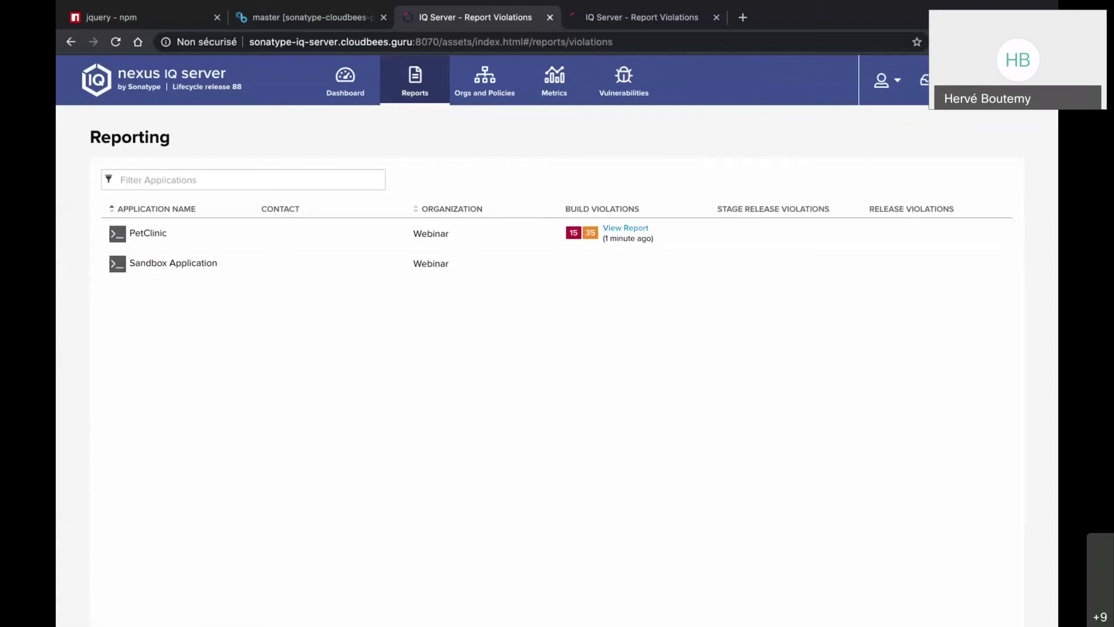
mouse_move(450, 4)
key(ctrl+Left)
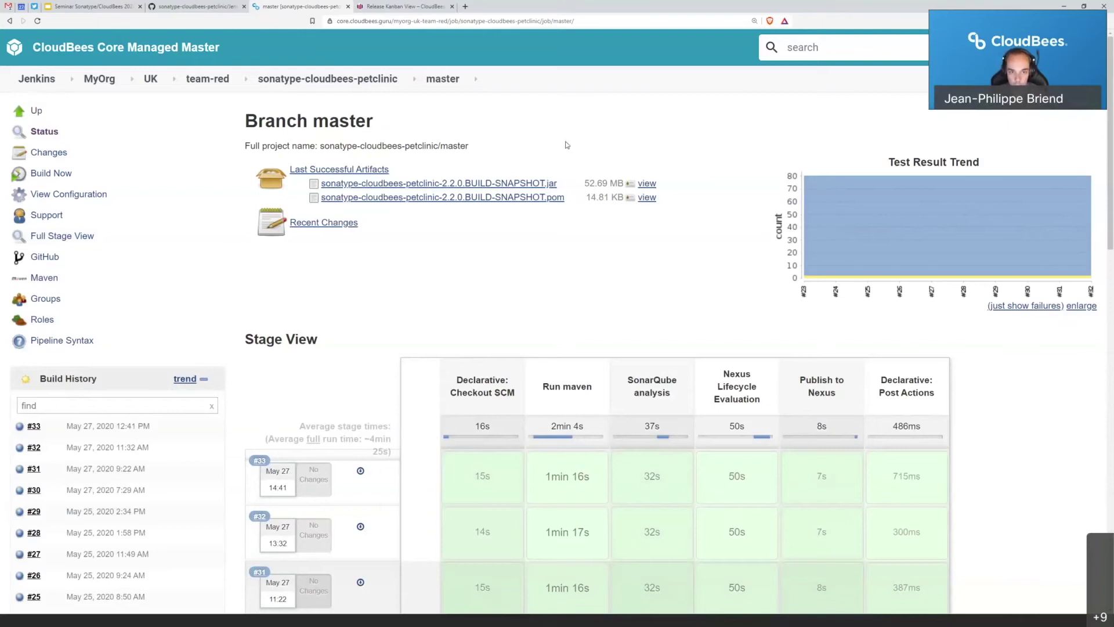
Switch to the Spring PetClinic 2.0.0 release in CloudBees Flow and view the Production stage's entry gate rule
click(414, 8)
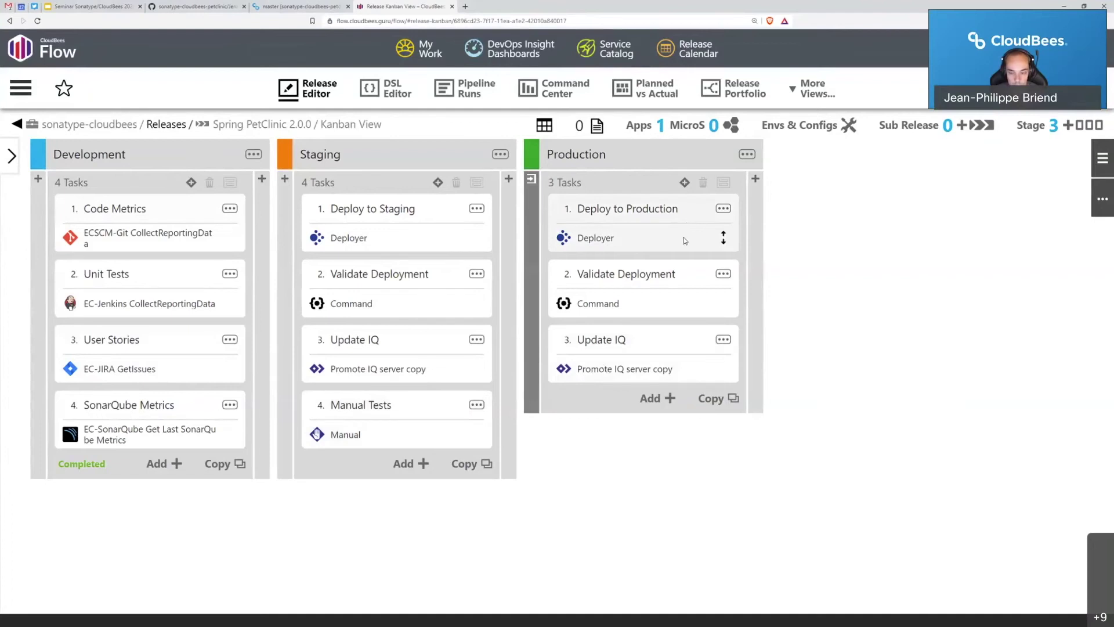
click(531, 179)
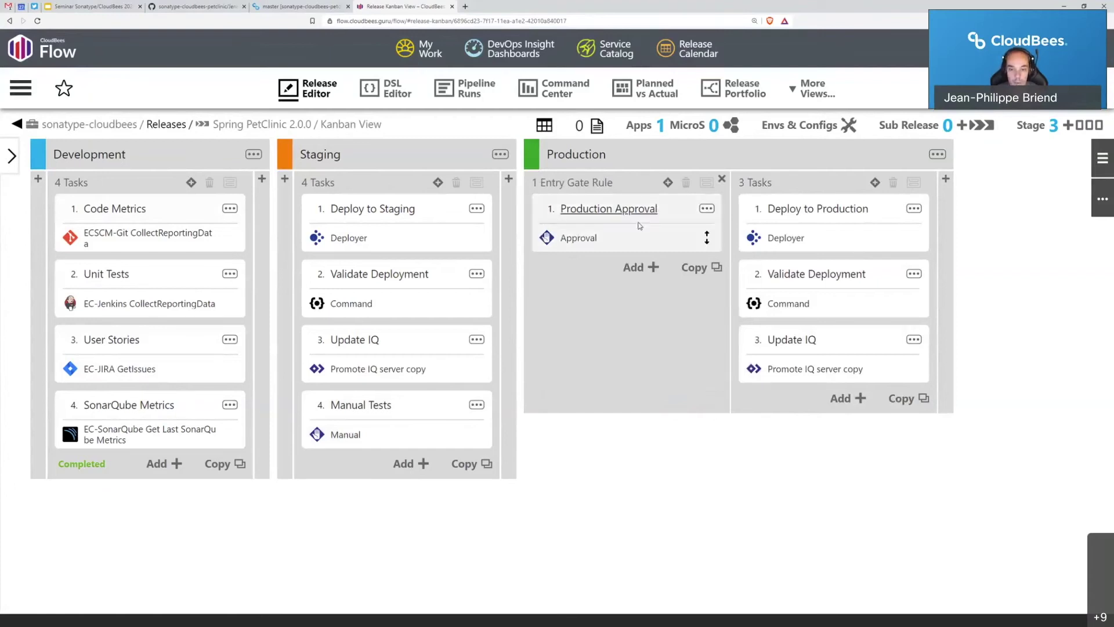
click(723, 180)
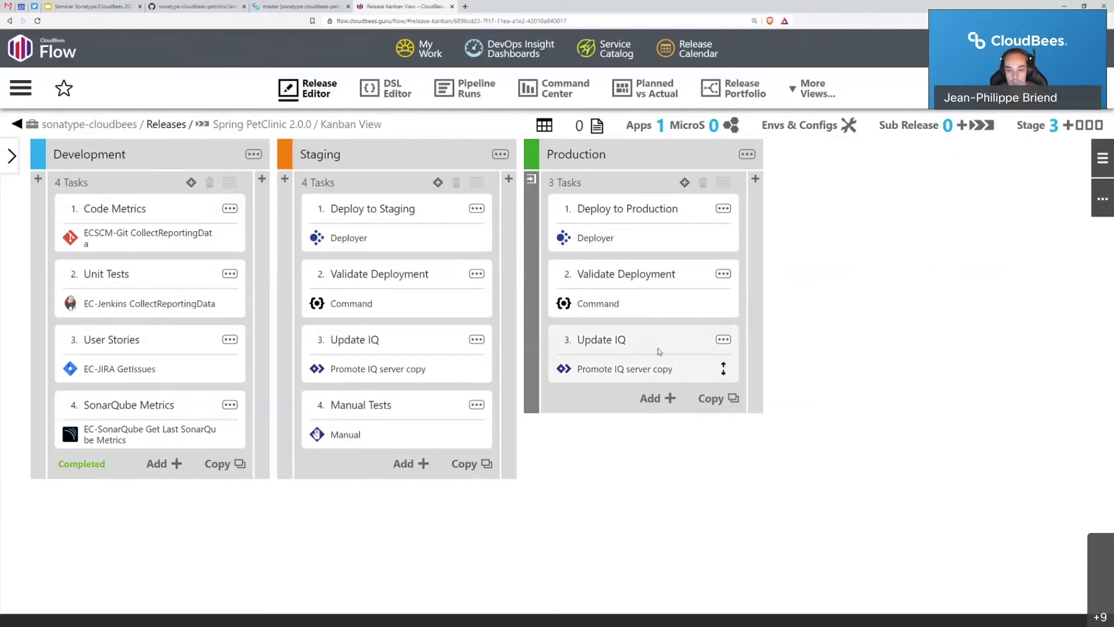
Run the Spring PetClinic 2.0.0 release
click(1102, 199)
click(1016, 214)
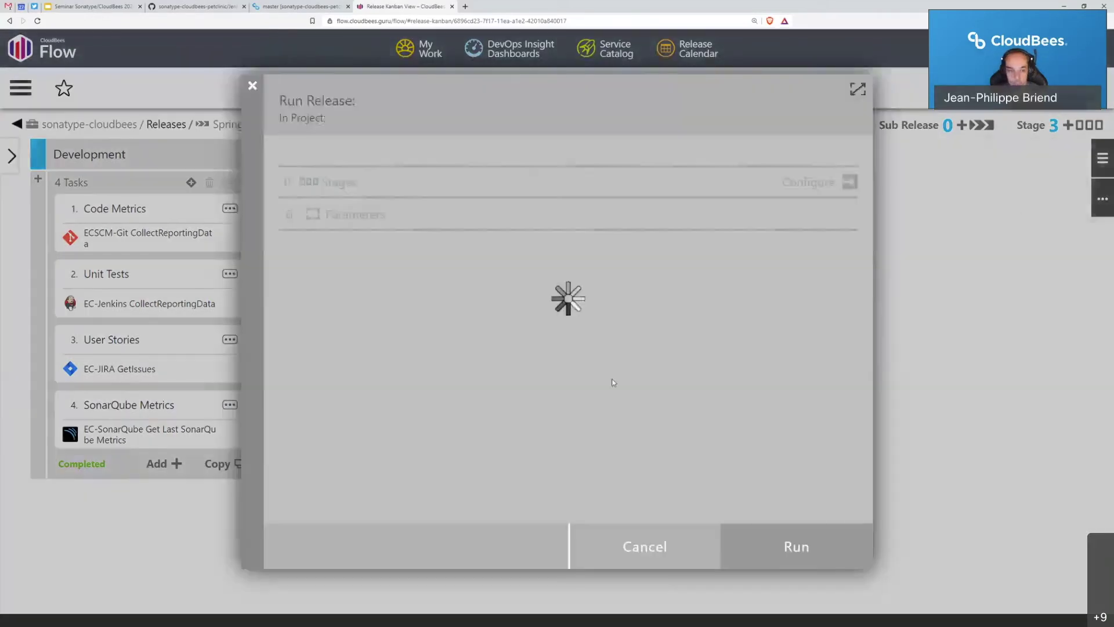
click(796, 545)
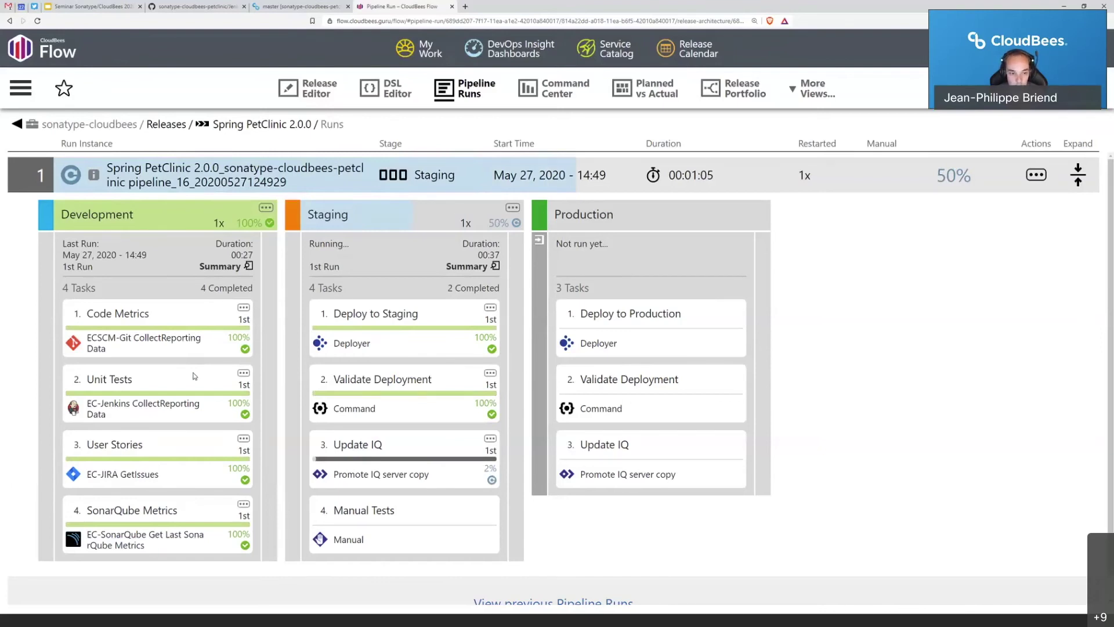
Review the release's stage and task definitions in the Kanban view, and check the progress of its pipeline run
click(16, 124)
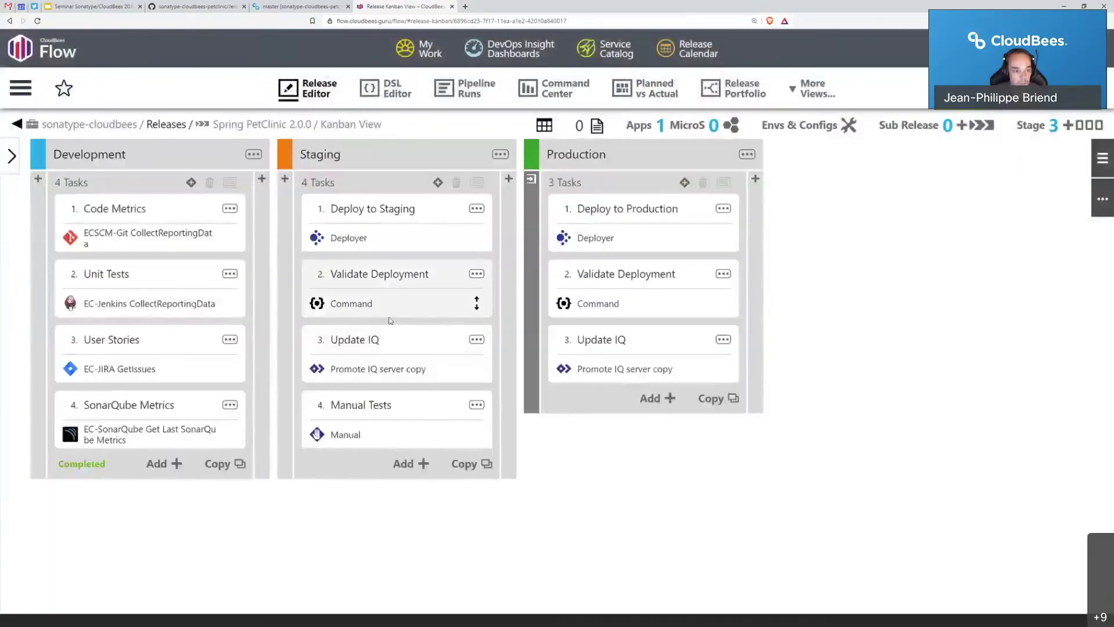
click(389, 323)
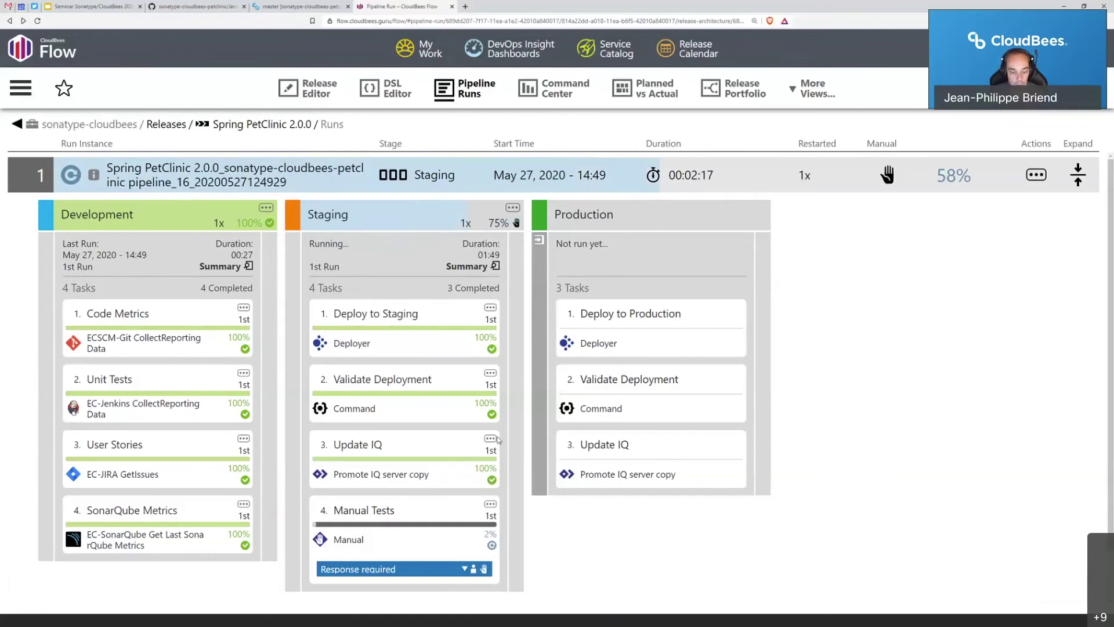
click(467, 267)
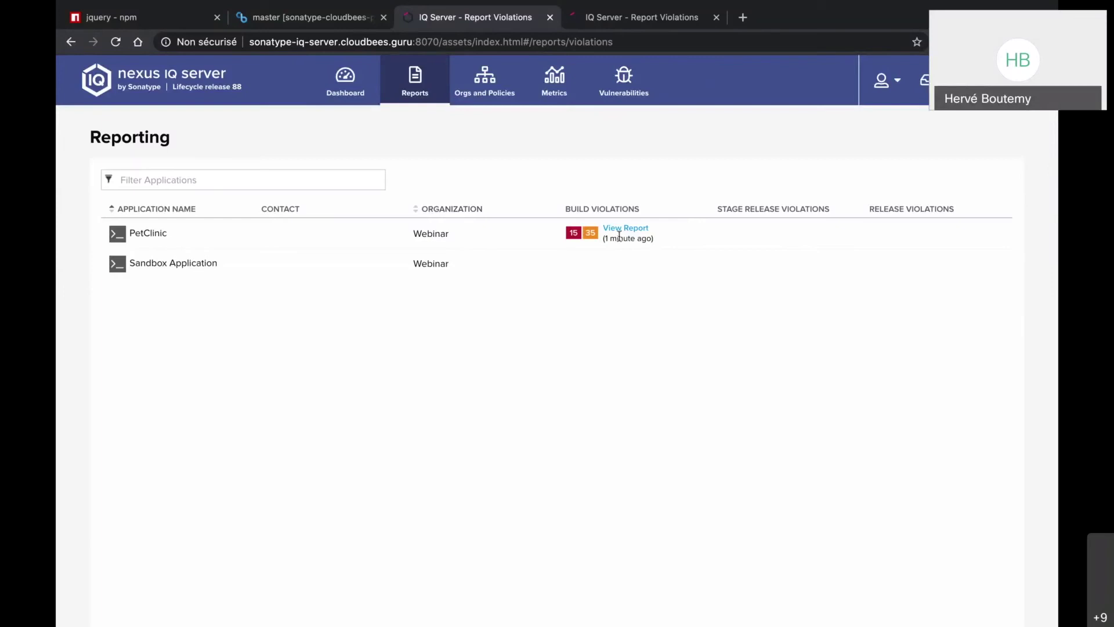
Reload the application reports in Nexus IQ Server to view PetClinic's stage release violations
click(115, 42)
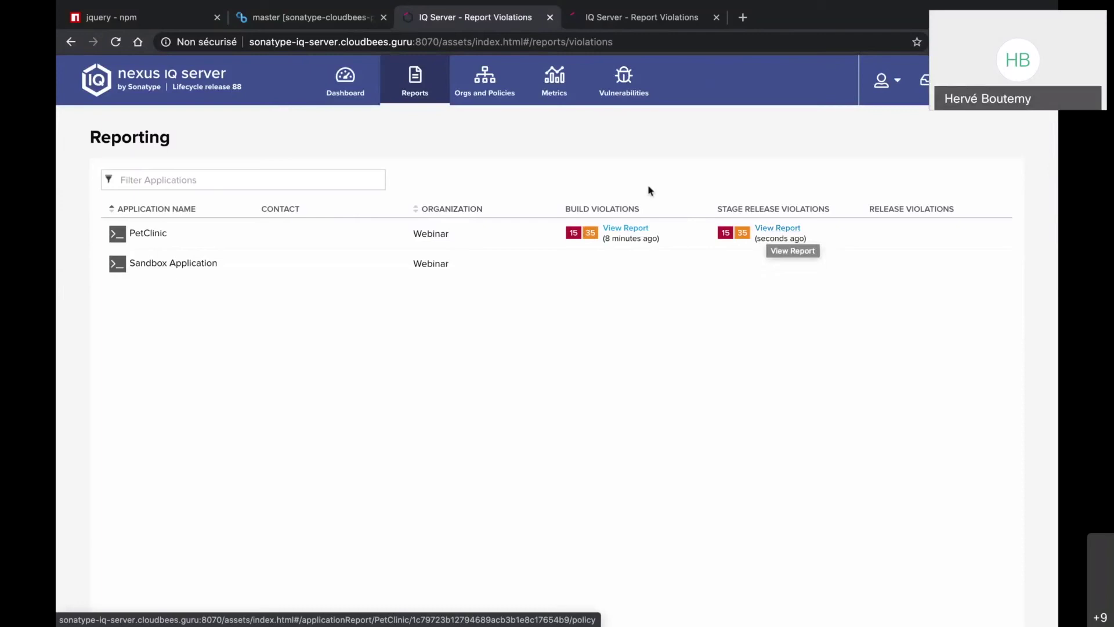
Open the CloudBees organization's License-Banned policy and set its action at the Stage stage to Fail
click(491, 86)
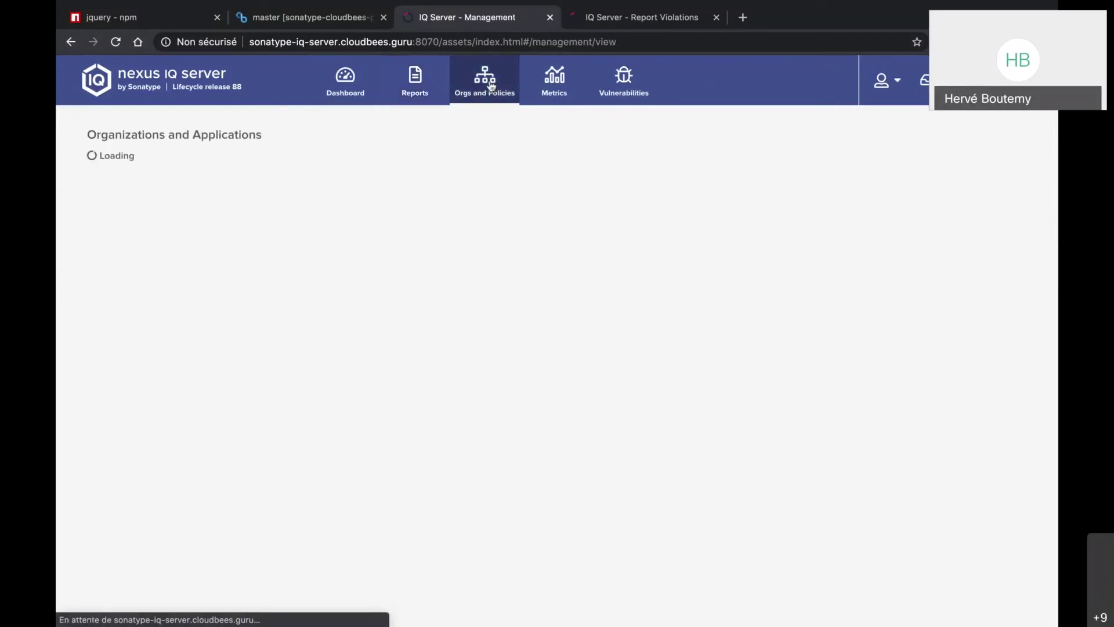
scroll(463, 484, down, 1)
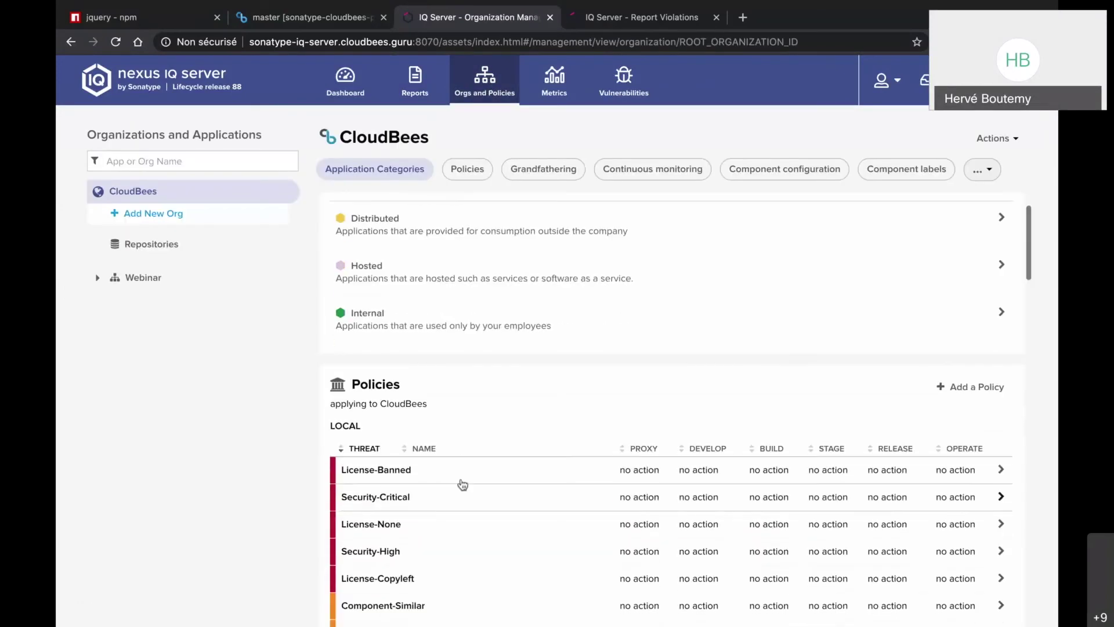
click(462, 483)
scroll(552, 456, down, 3)
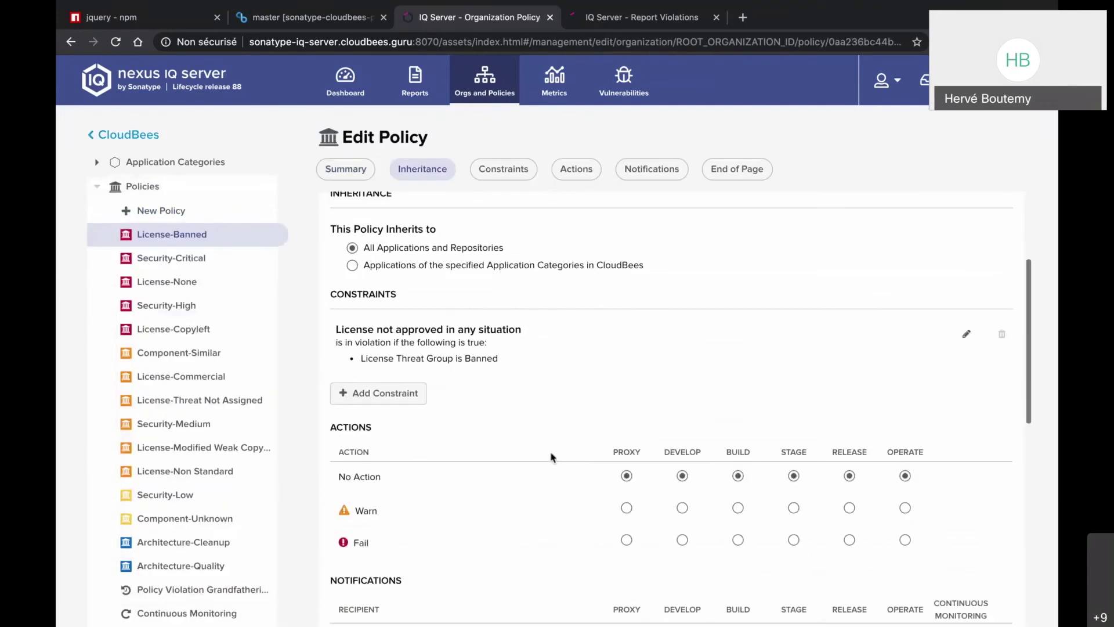
scroll(551, 457, down, 1)
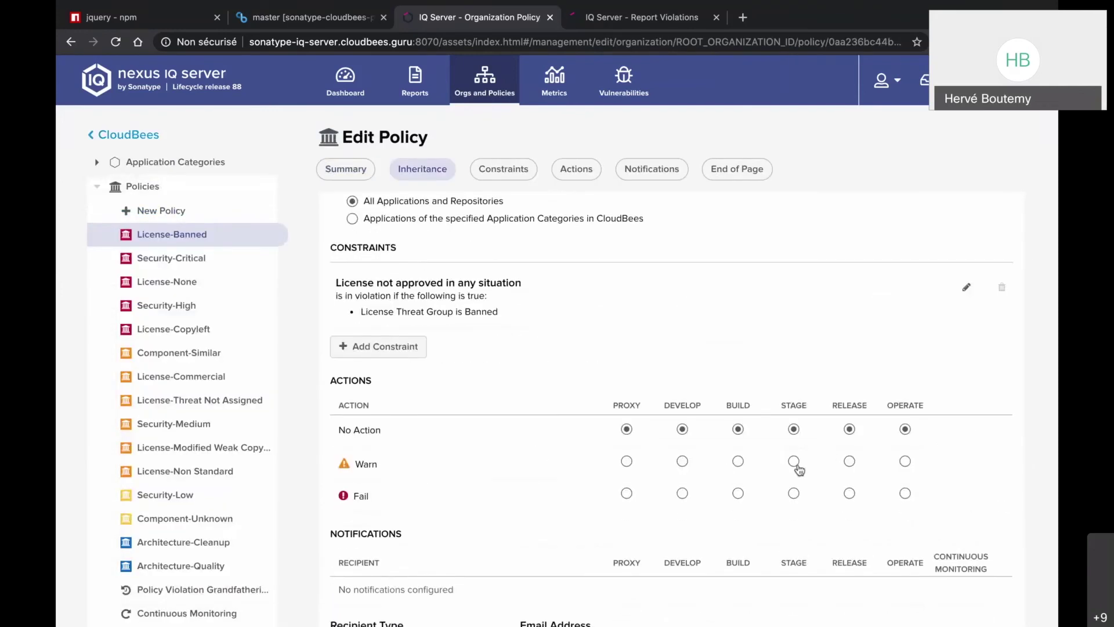
click(794, 494)
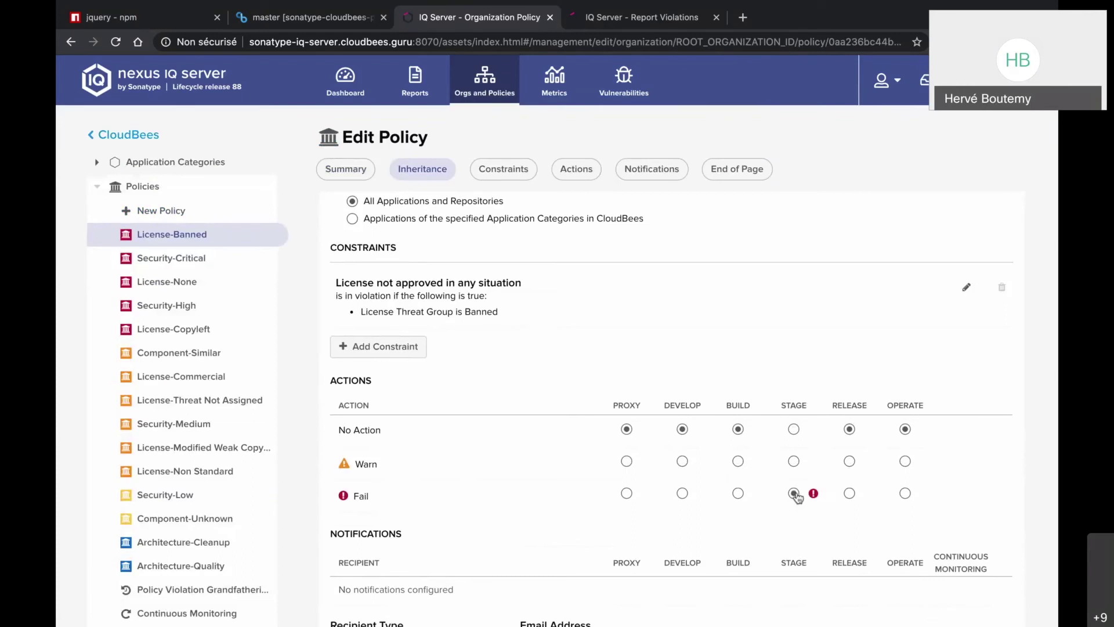